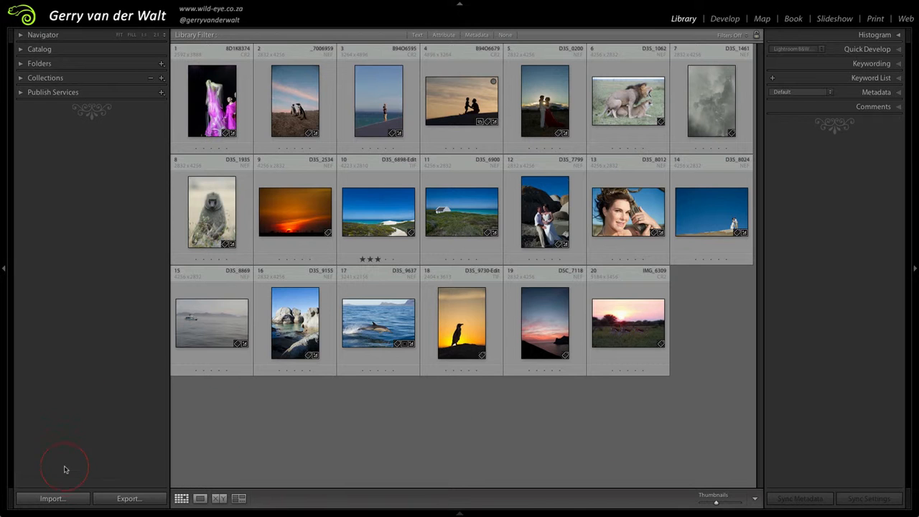
Start a photo import with the connected iPad as the source and check the available destination folders
left_click(60, 500)
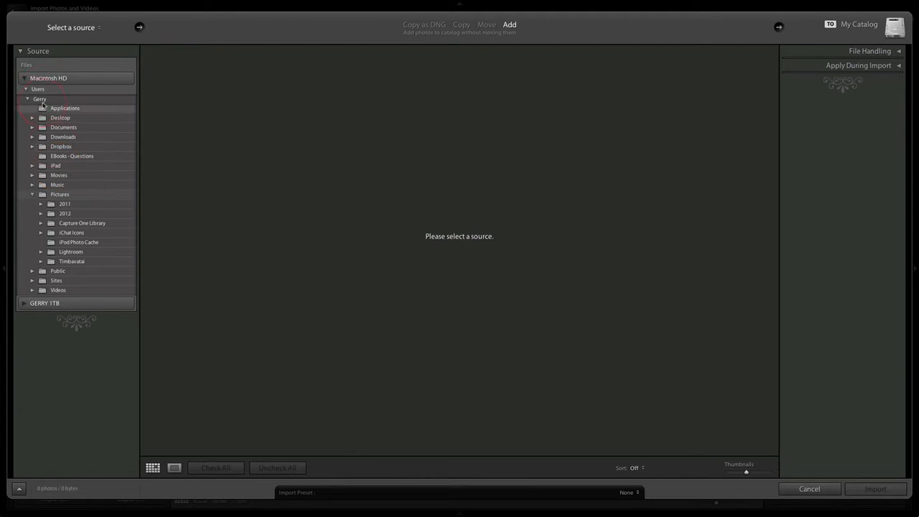
left_click(24, 78)
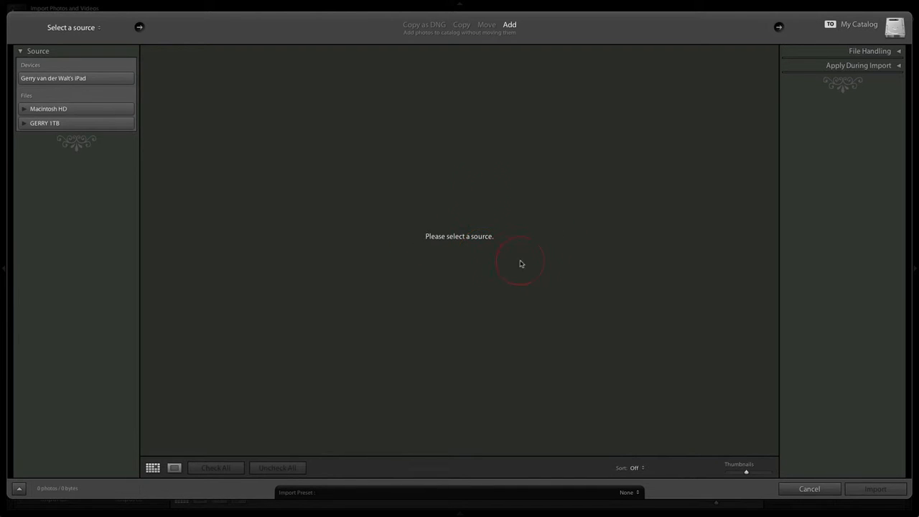
left_click(73, 79)
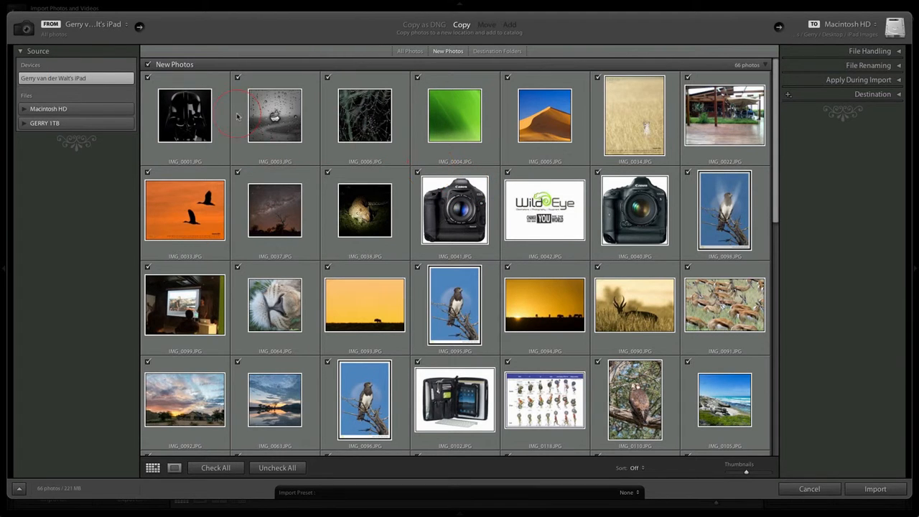
scroll(593, 244, "down", 10)
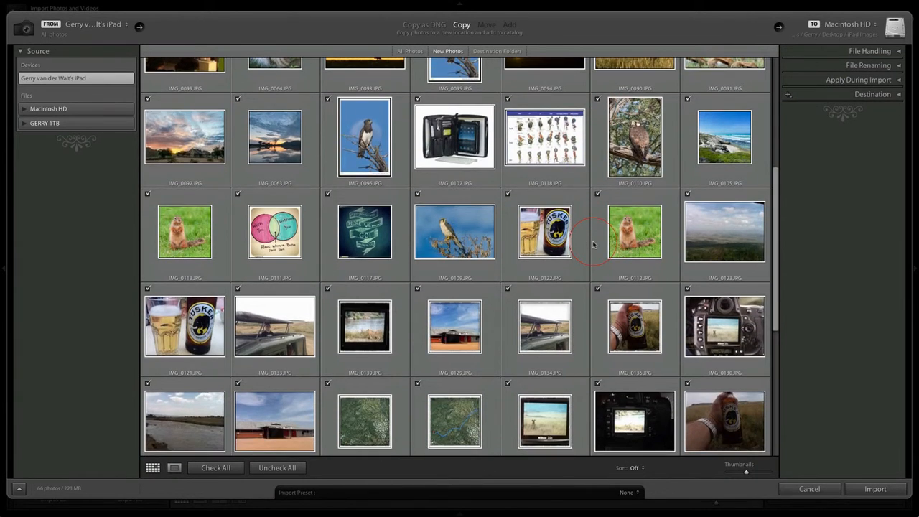
scroll(591, 243, "up", 10)
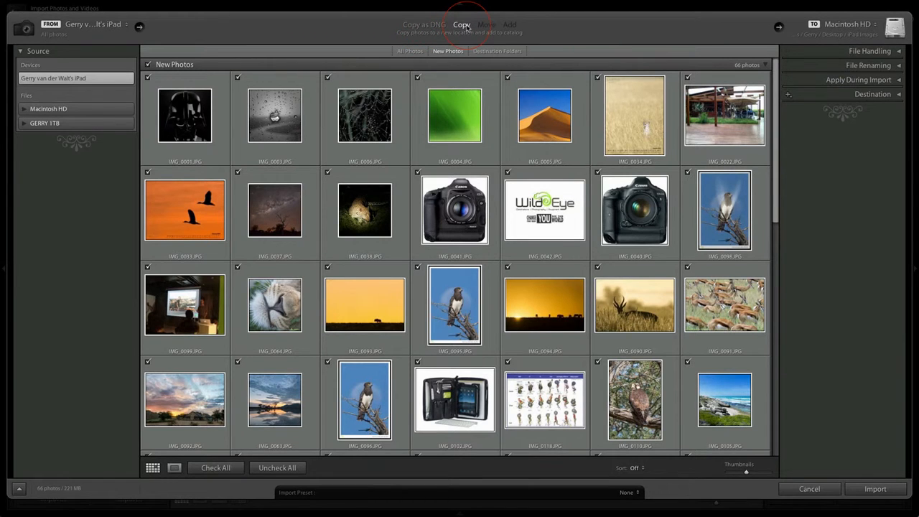
left_click(863, 33)
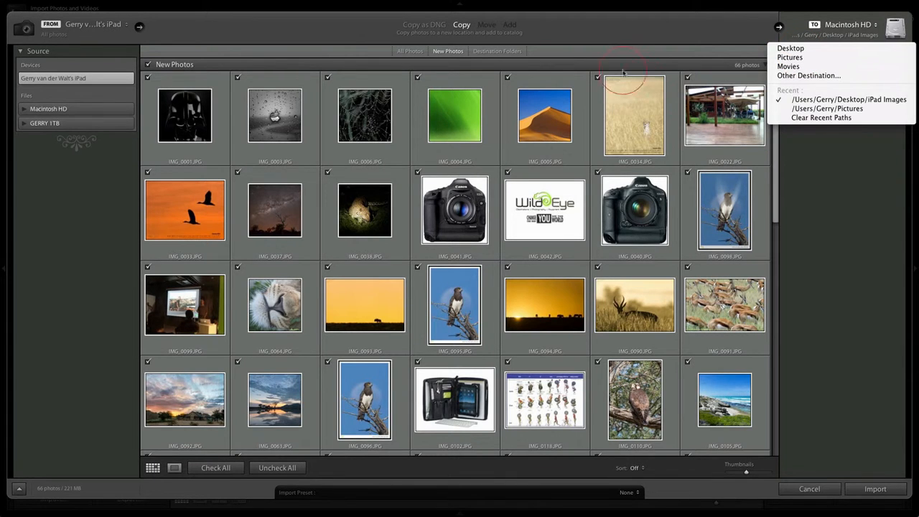
left_click(602, 38)
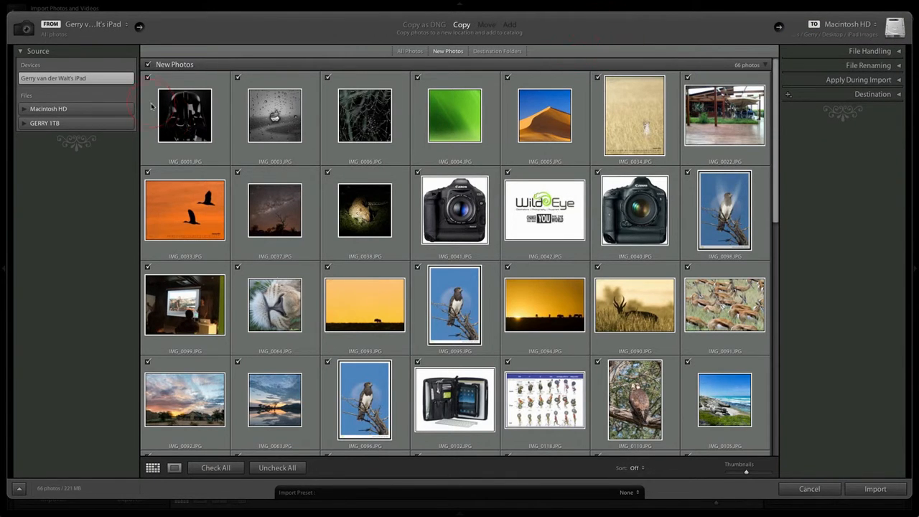
Exclude the first five photos in the grid from the import one by one
left_click(147, 78)
left_click(237, 78)
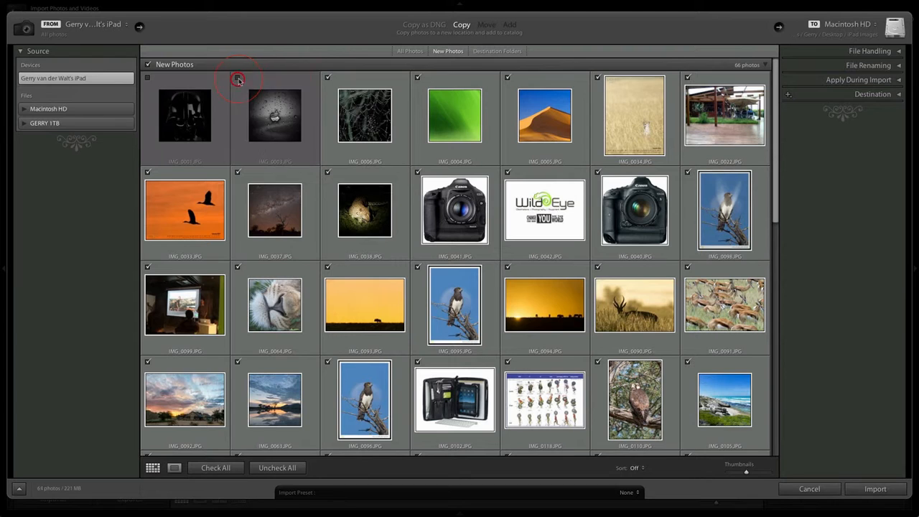
left_click(328, 78)
left_click(417, 78)
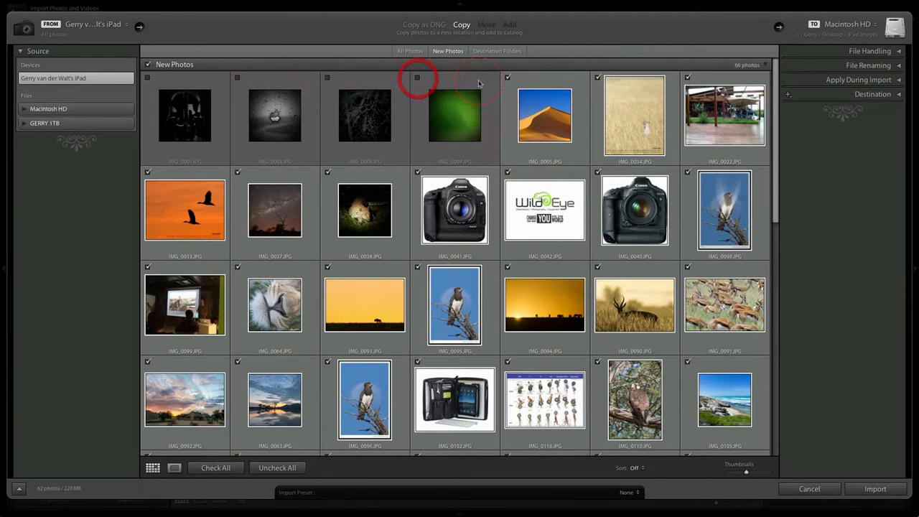
left_click(507, 78)
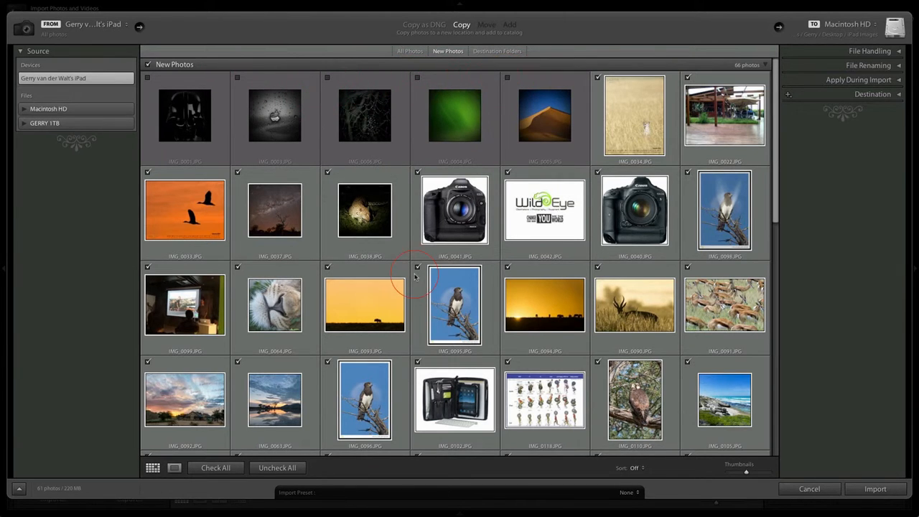
Deselect all photos and include only the first four, IMG_0001, IMG_0003, IMG_0006 and IMG_0004, in the import
left_click(275, 468)
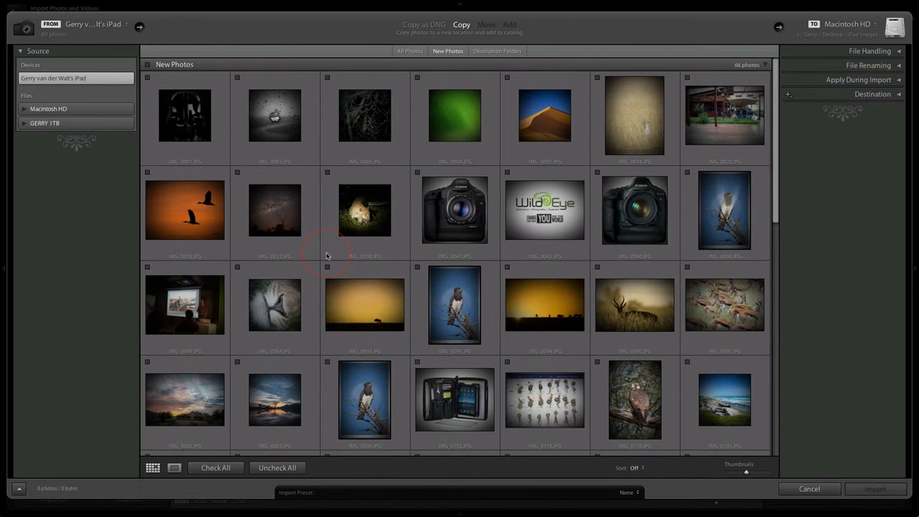
left_click(147, 78)
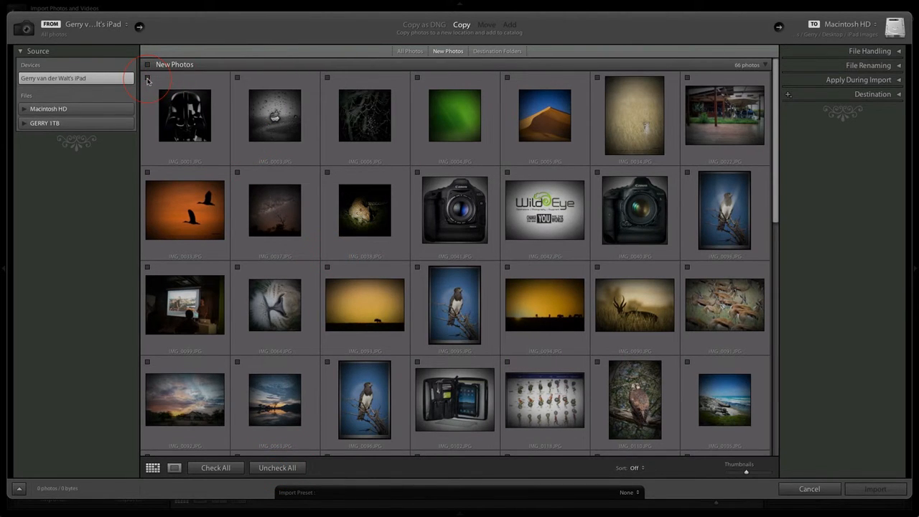
left_click(237, 78)
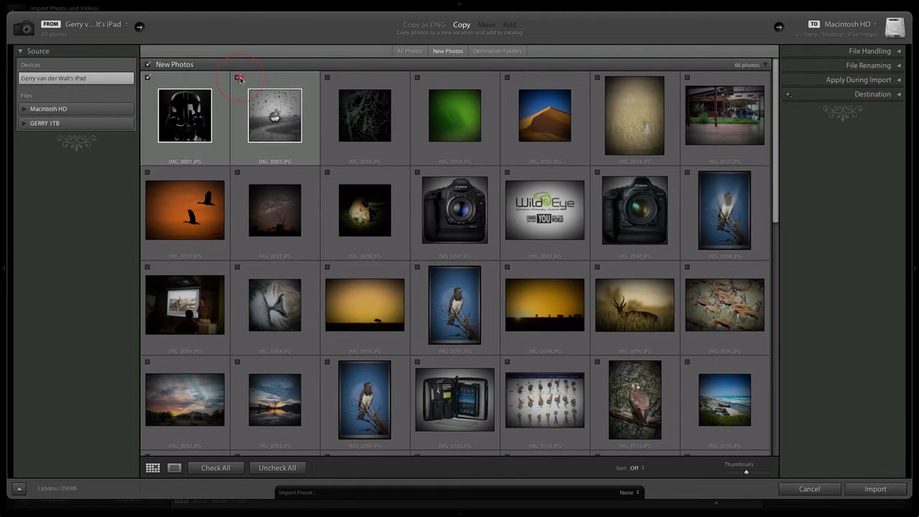
left_click(328, 77)
left_click(417, 80)
left_click(445, 149)
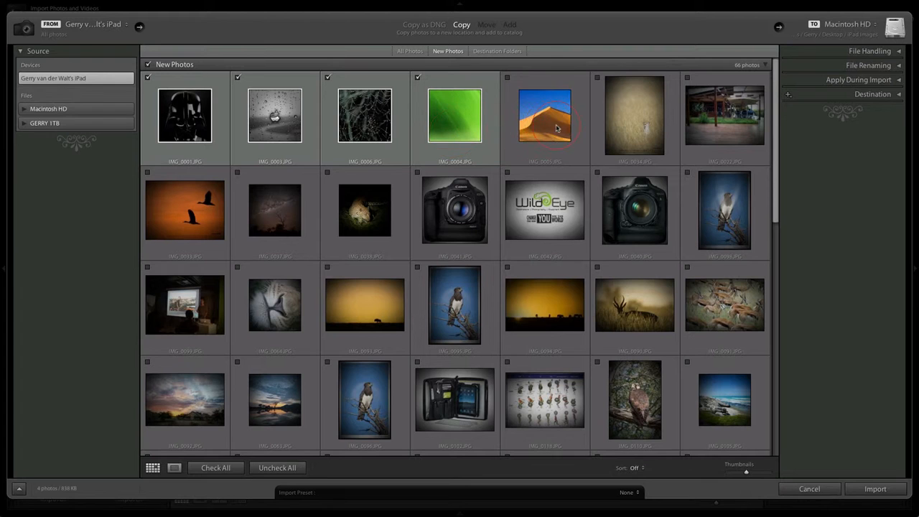
left_click(609, 128)
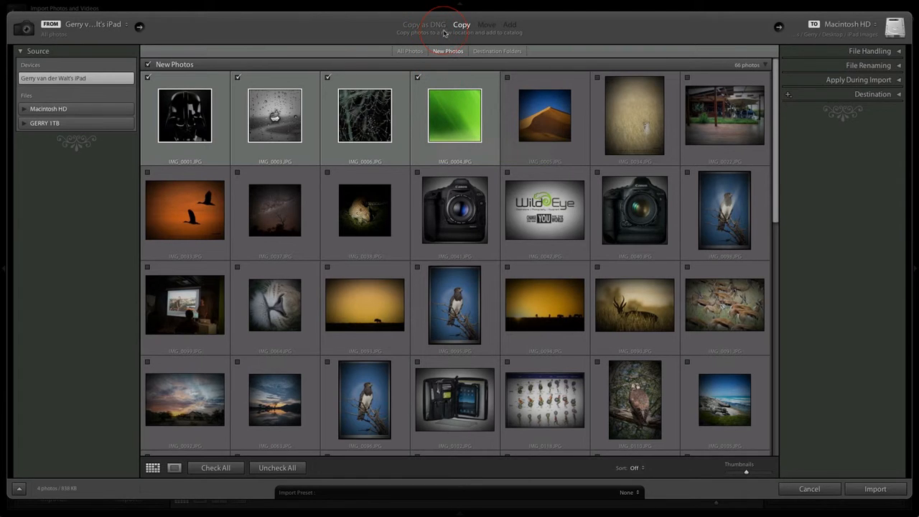
Switch the import method to Copy as DNG and back to Copy
left_click(423, 26)
left_click(461, 27)
left_click(195, 154)
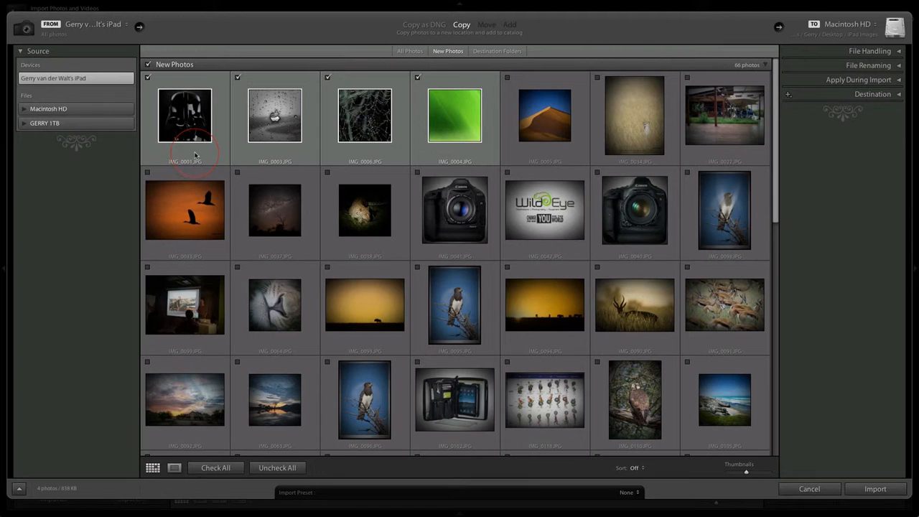
left_click(449, 138)
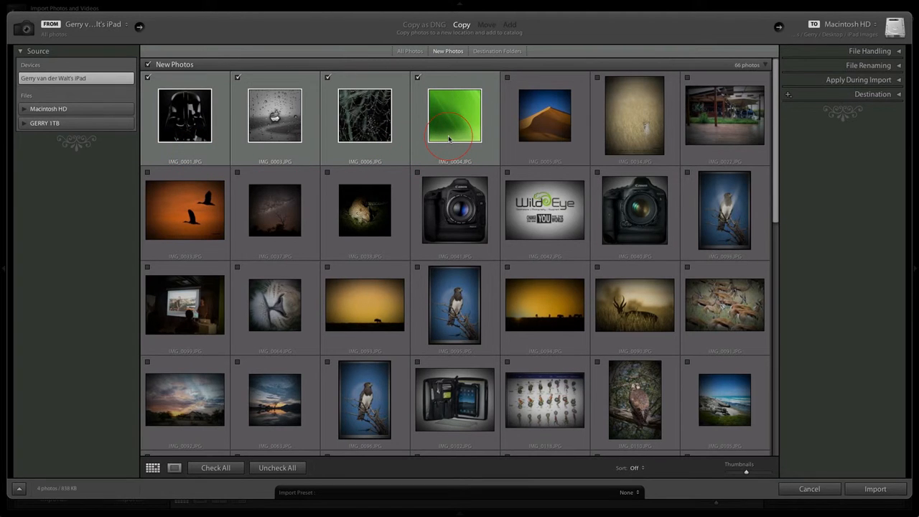
left_click(163, 170)
left_click(425, 26)
left_click(461, 25)
mouse_move(441, 147)
Choose 1:1 as the size of the previews rendered during the import
left_click(899, 52)
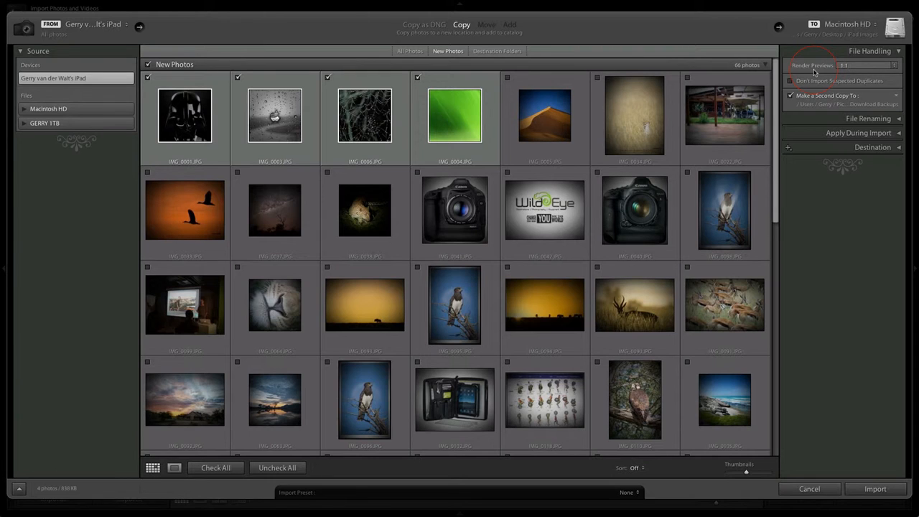
left_click(895, 66)
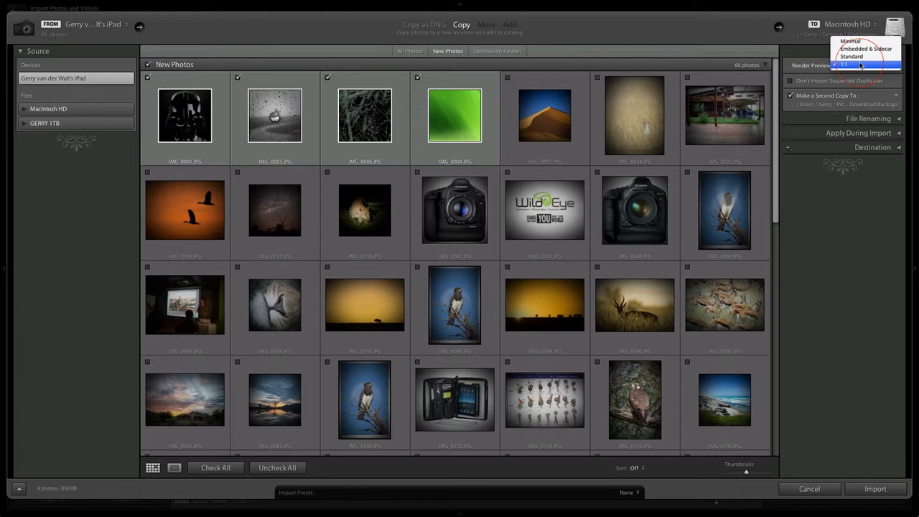
left_click(860, 64)
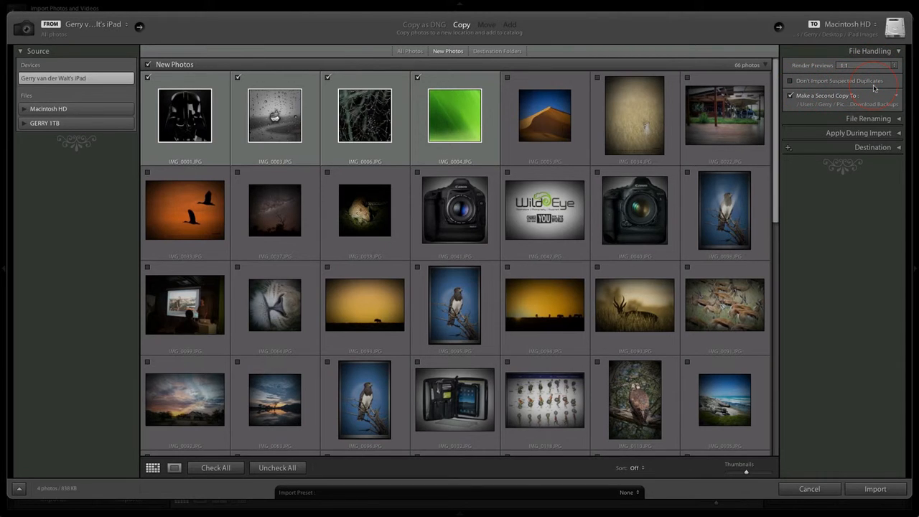
Enable skipping suspected duplicates and turn off making a second copy of the imported files
left_click(791, 81)
left_click(417, 77)
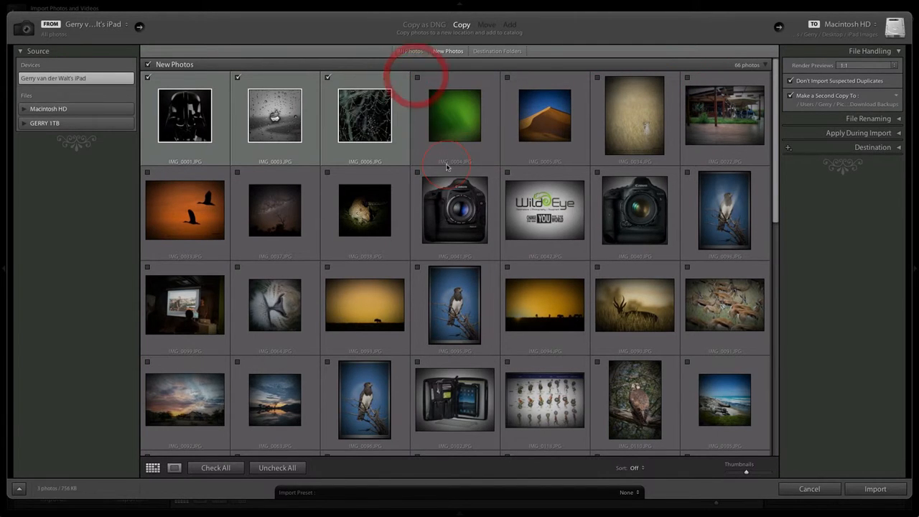
left_click(417, 77)
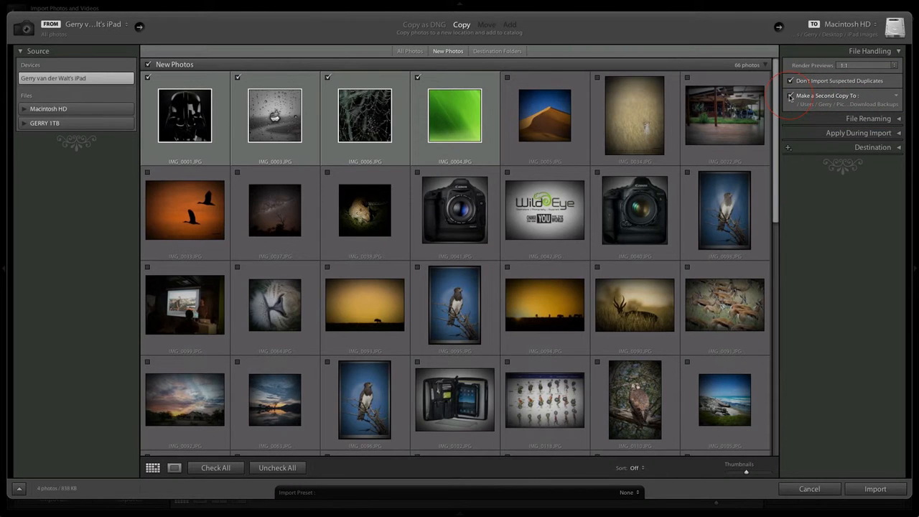
left_click(790, 97)
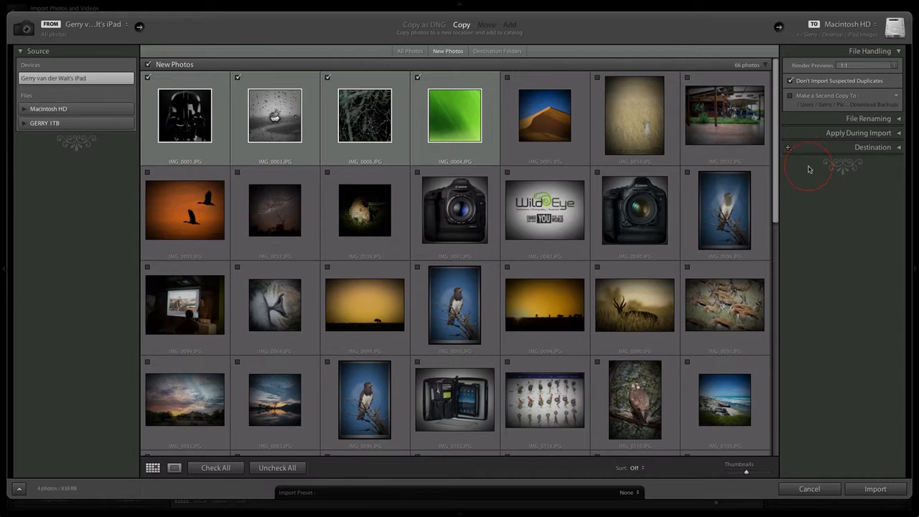
left_click(899, 51)
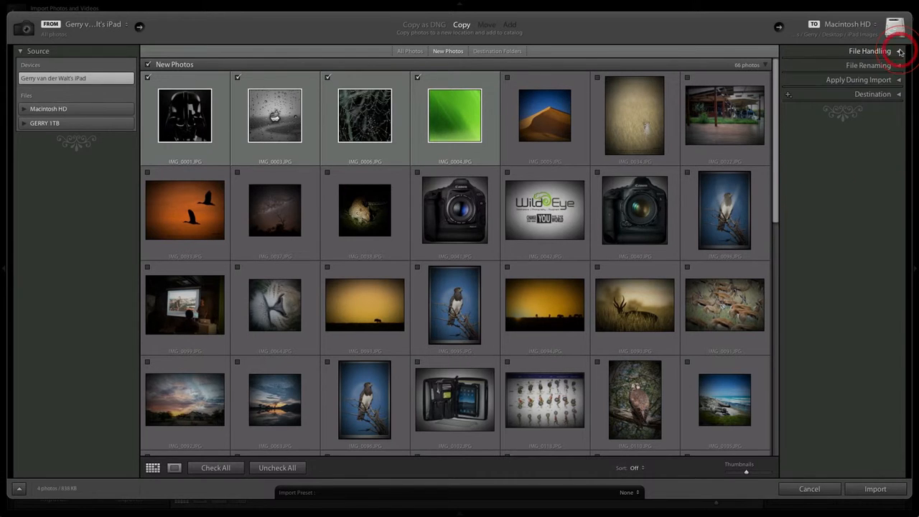
Set the import's file renaming to the Custom Name template with the custom text "Filename"
left_click(898, 65)
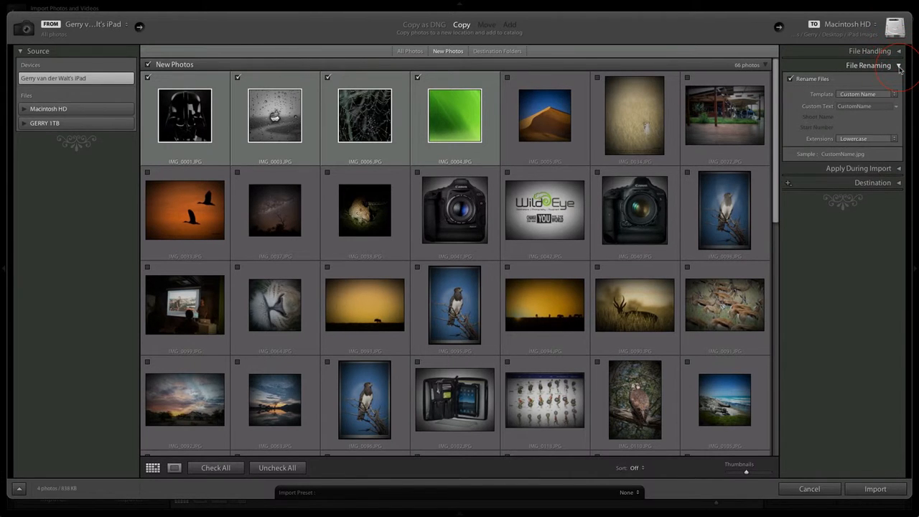
left_click(874, 105)
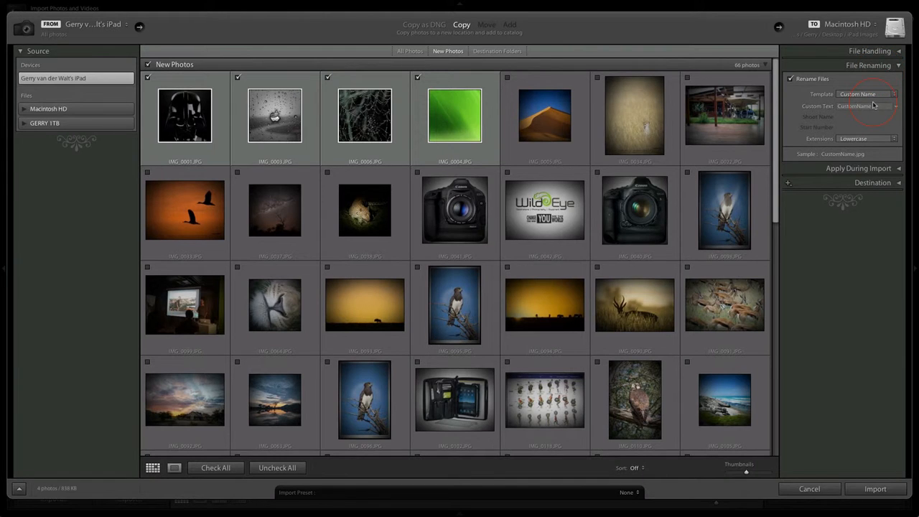
left_click(792, 80)
left_click(893, 94)
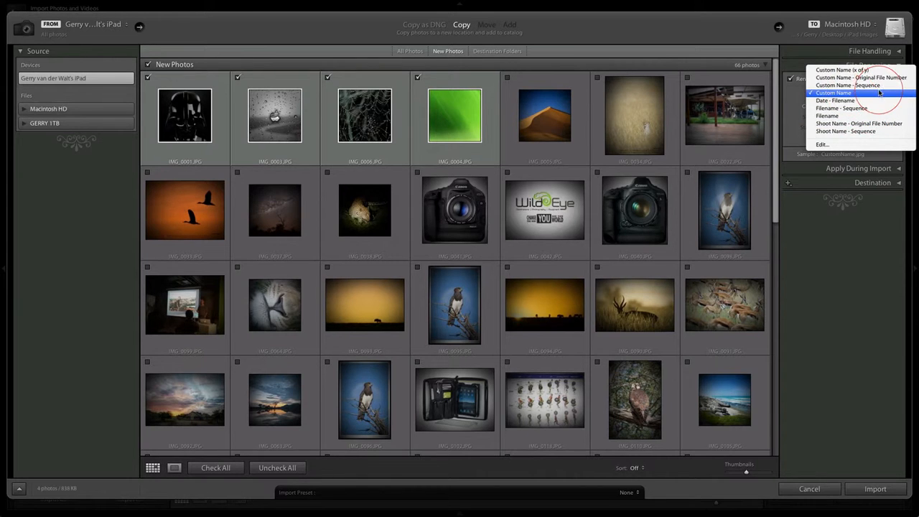
left_click(829, 93)
left_click(870, 106)
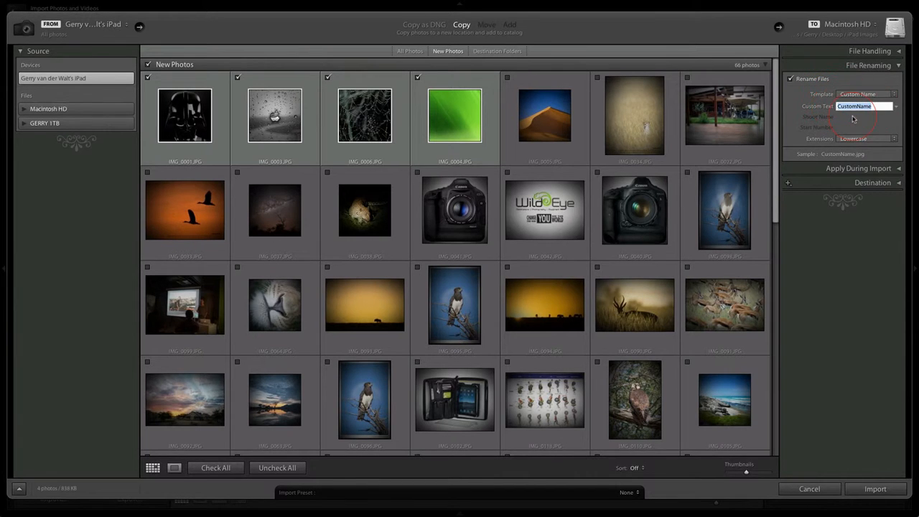
type("Filename")
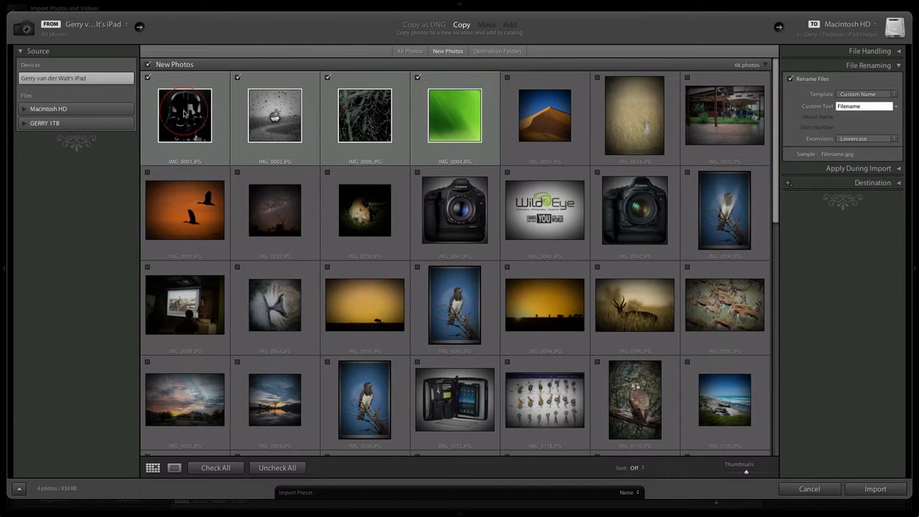
left_click(417, 117)
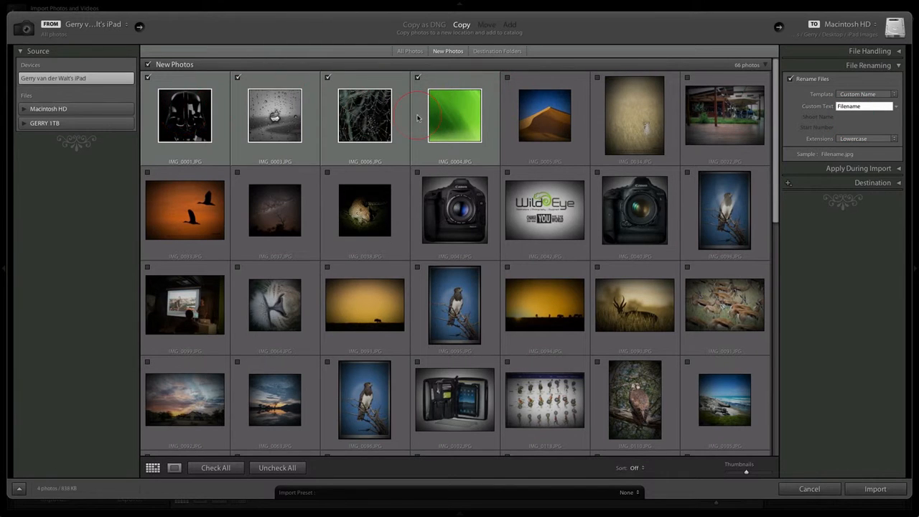
left_click(868, 112)
Try Uppercase for the renamed files' extensions, and set the option to Leave as-is
left_click(865, 139)
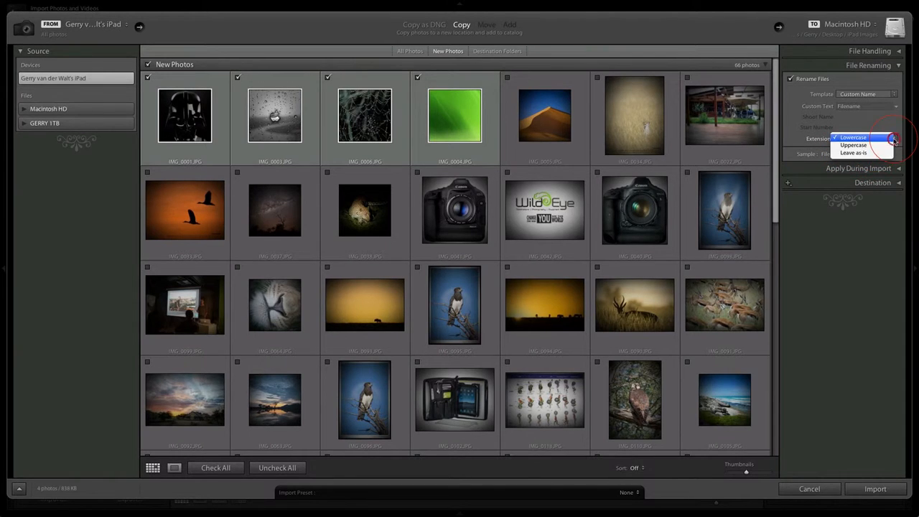
left_click(868, 147)
left_click(865, 138)
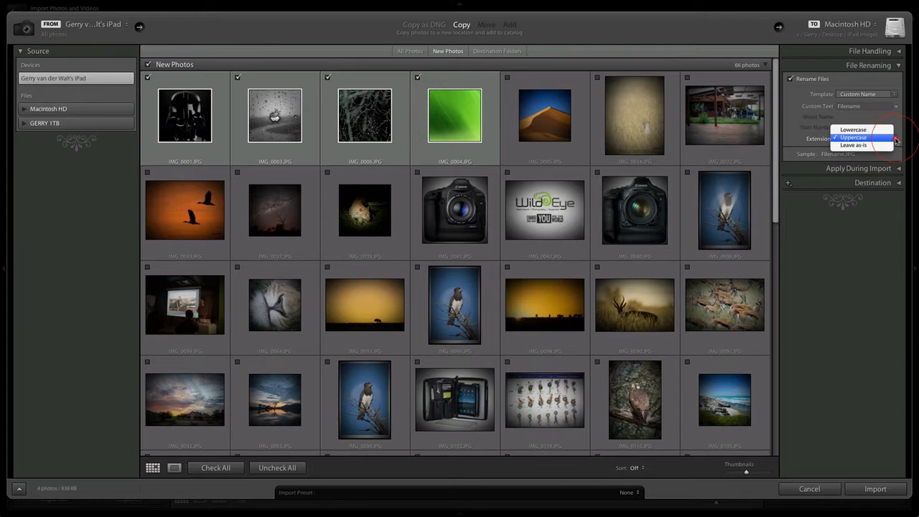
left_click(855, 148)
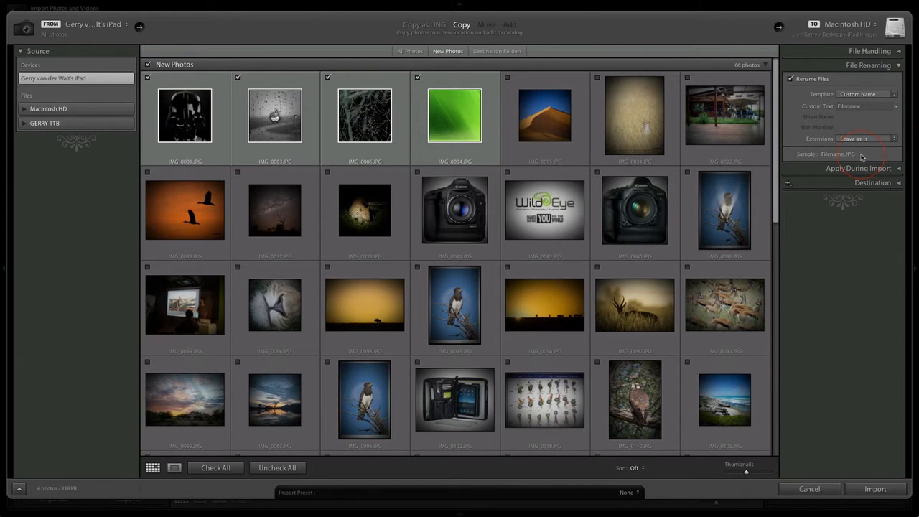
left_click(897, 66)
Browse the develop presets that can be applied during import, and leave Develop Settings at None
left_click(853, 81)
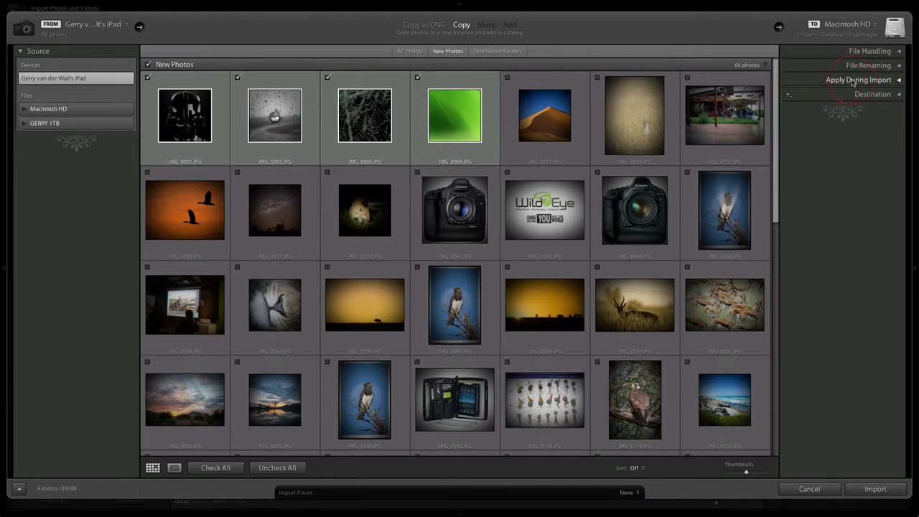
left_click(898, 80)
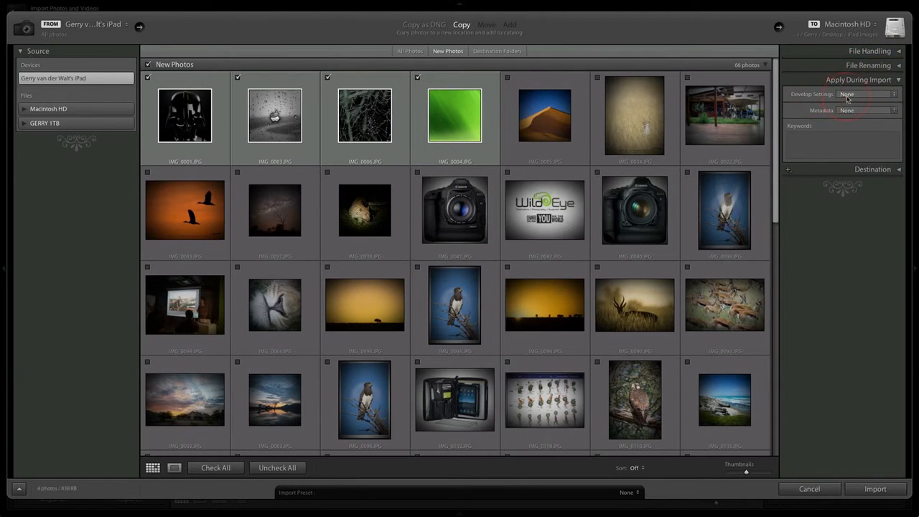
left_click(894, 95)
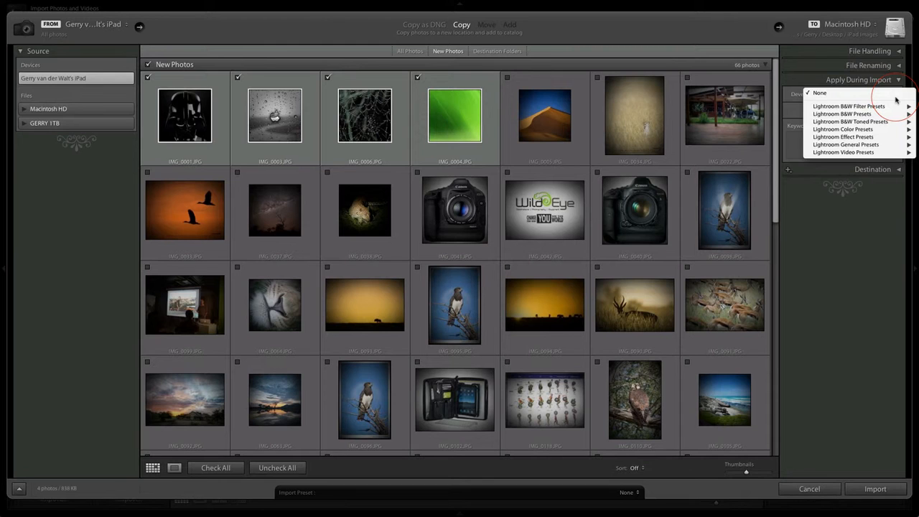
mouse_move(877, 109)
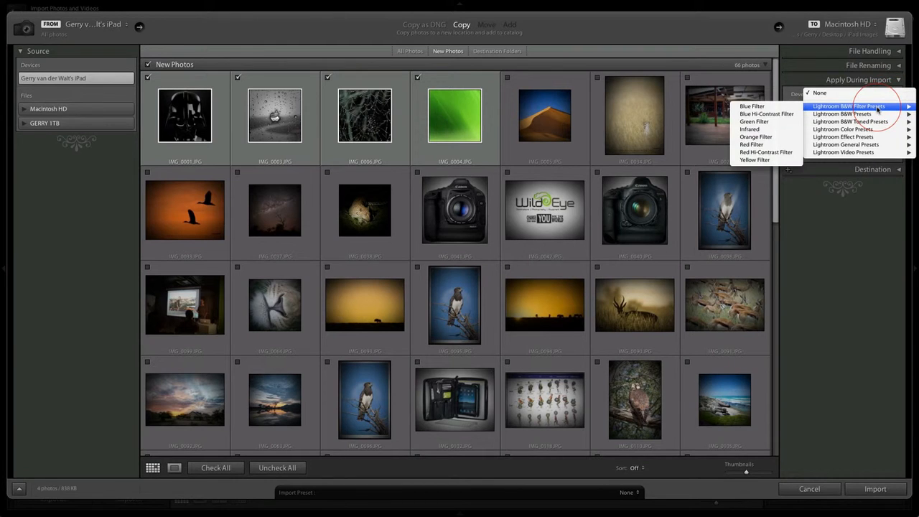
mouse_move(854, 132)
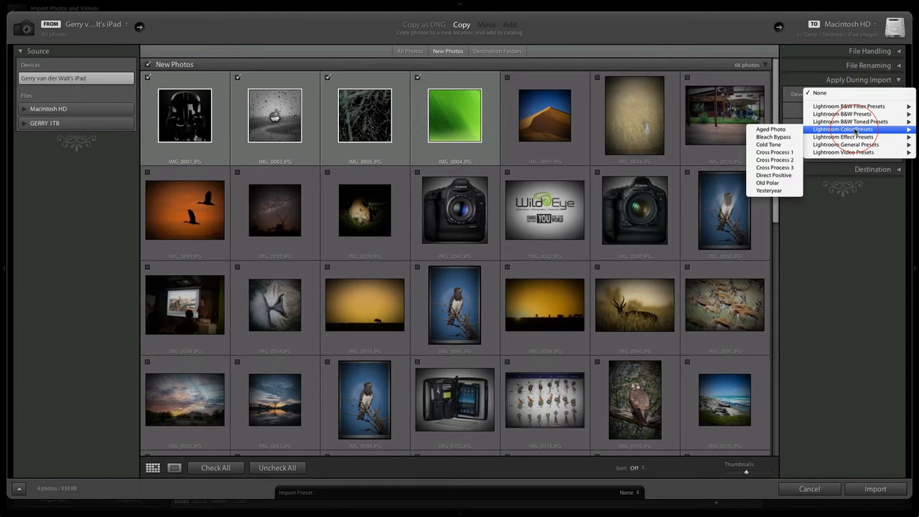
mouse_move(851, 147)
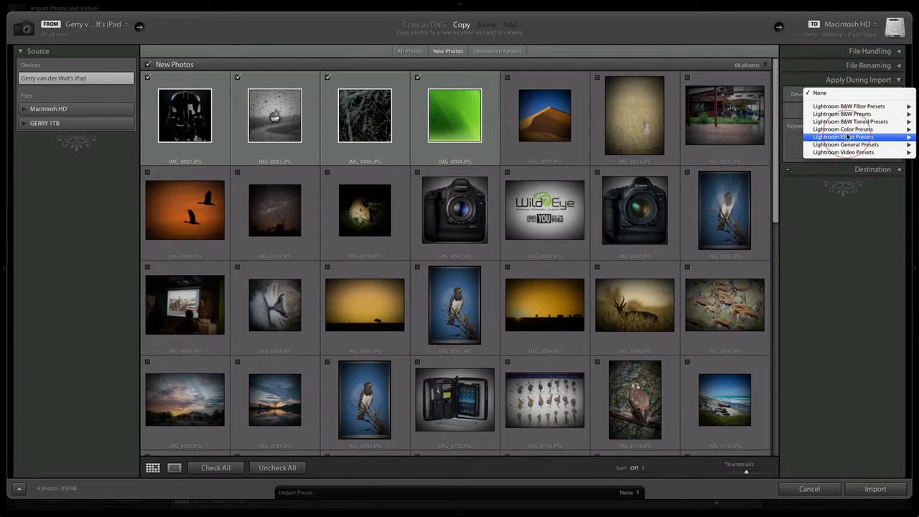
left_click(823, 94)
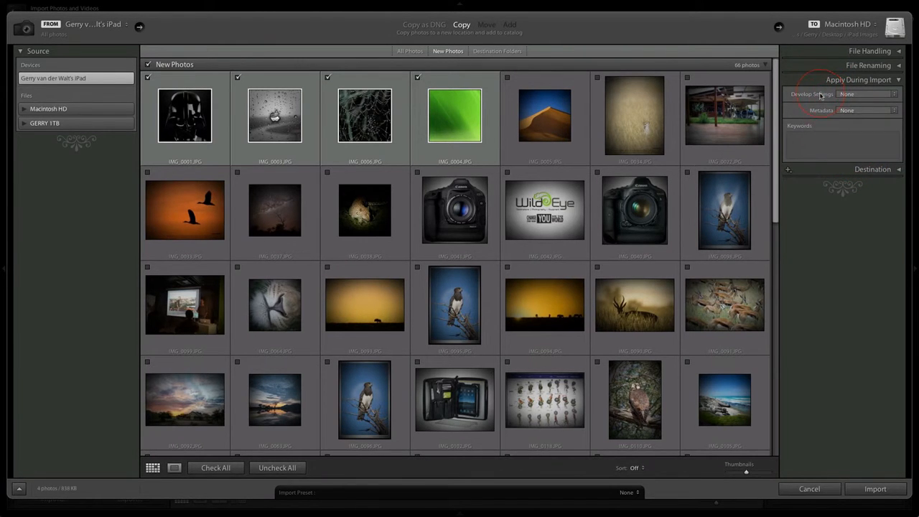
Start a new metadata preset for the import, named with the photographer's first name followed by "iPad"
left_click(893, 111)
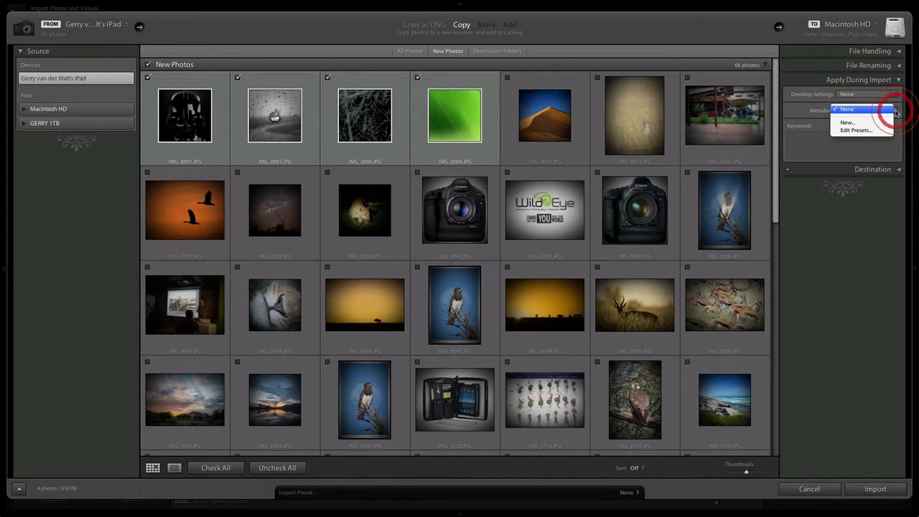
left_click(843, 123)
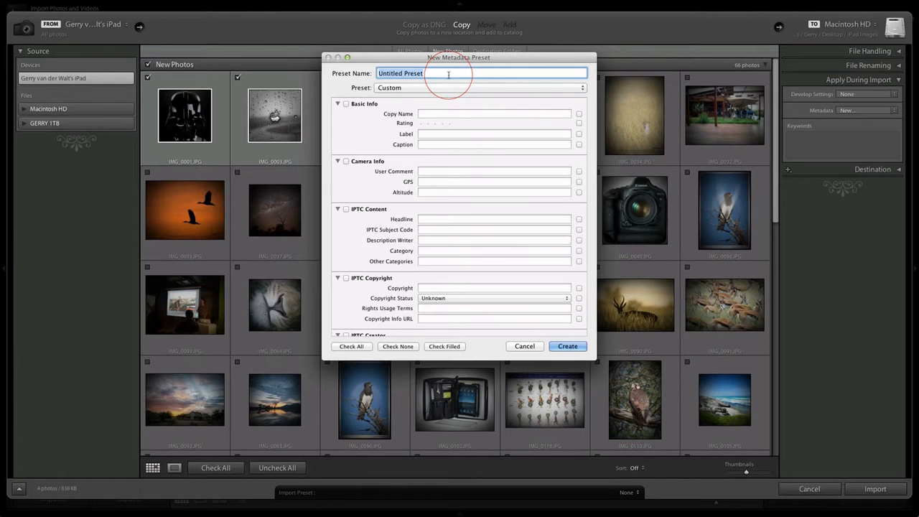
type("Gerry iPad")
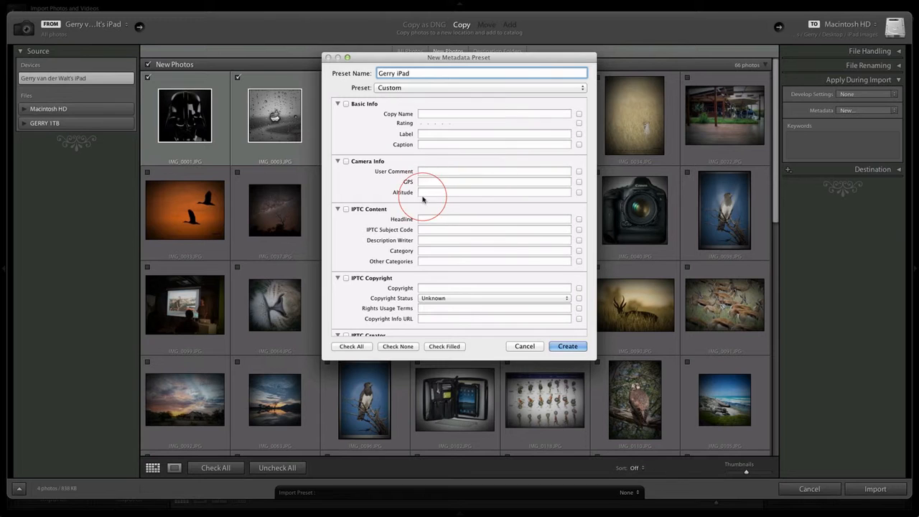
scroll(493, 227, "down", 2)
scroll(493, 227, "down", 10)
scroll(493, 225, "up", 2)
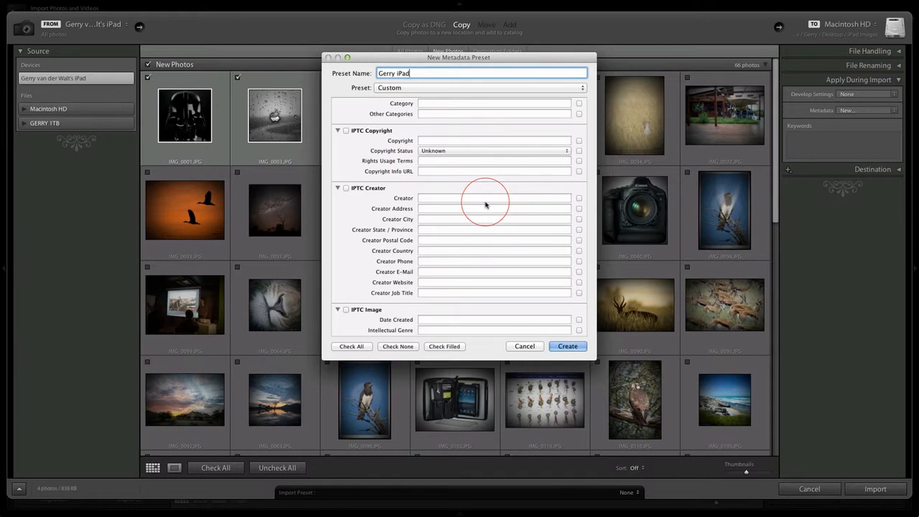
scroll(486, 205, "down", 6)
scroll(484, 205, "up", 4)
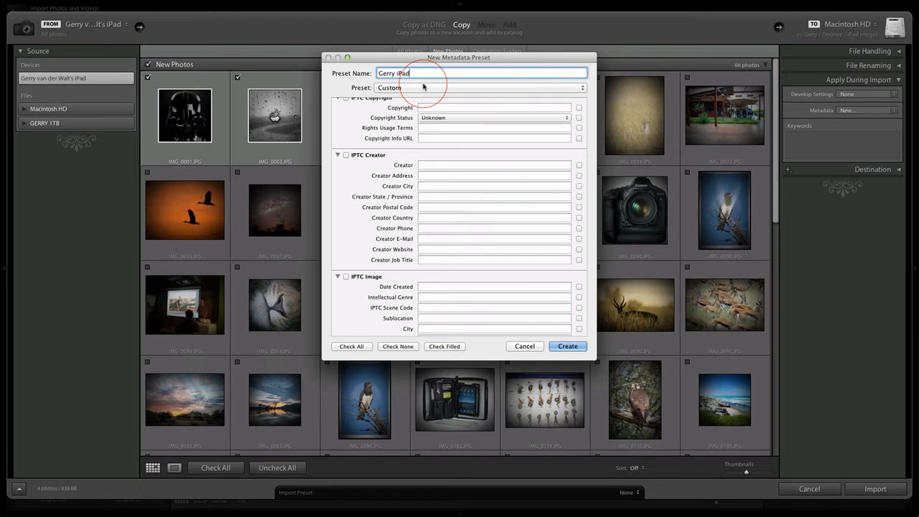
scroll(470, 222, "up", 2)
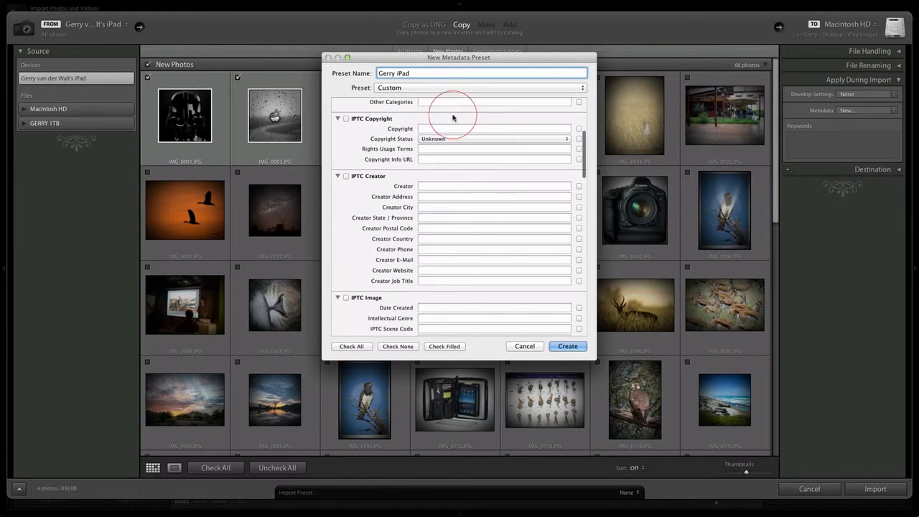
left_click(431, 129)
type("© Gerry van der Walt")
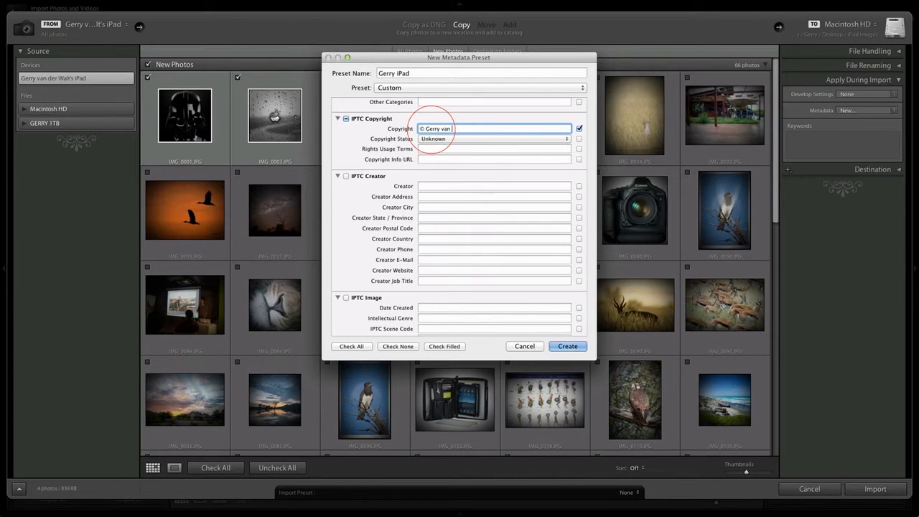
left_click(422, 159)
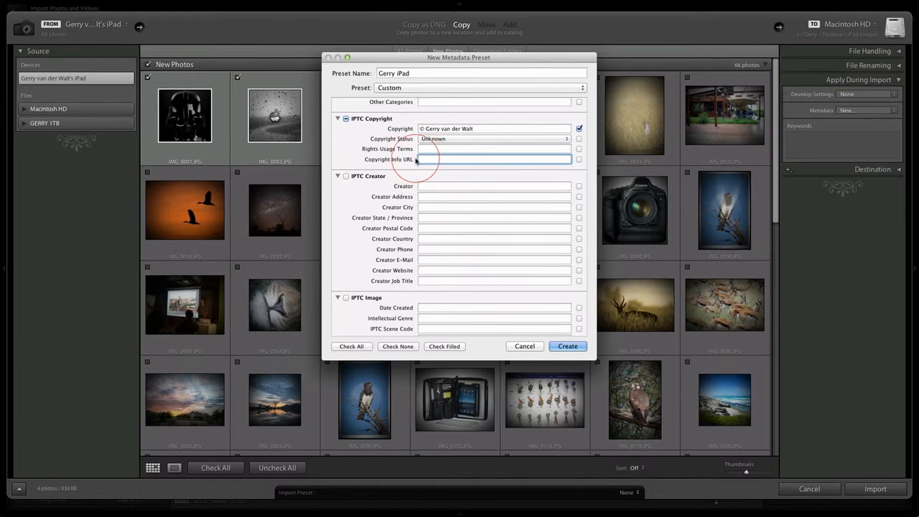
type("www.wild-eye.co.za")
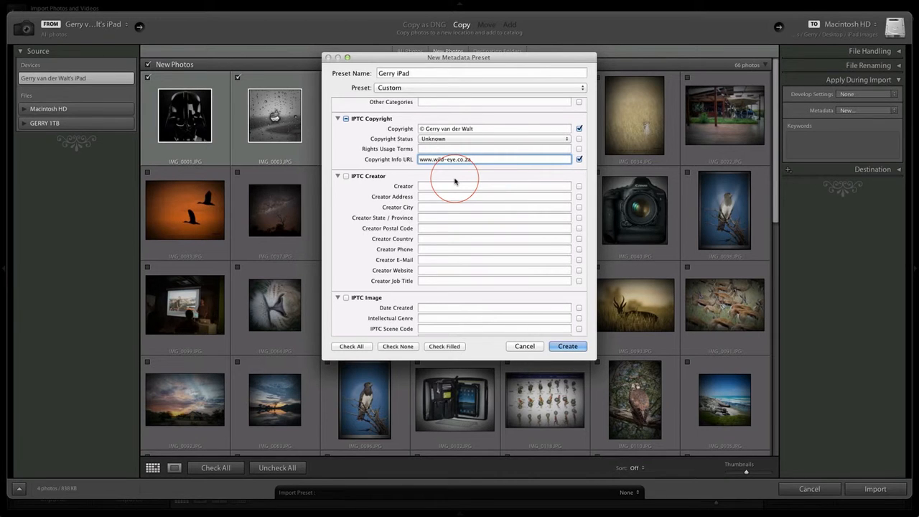
Look over the remaining metadata fields and discard the new preset without creating it
scroll(512, 209, "down", 10)
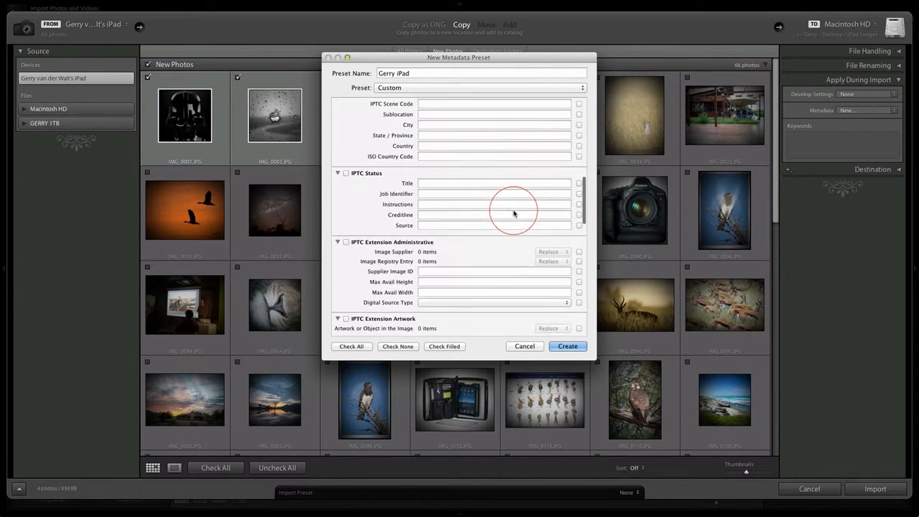
scroll(513, 213, "up", 10)
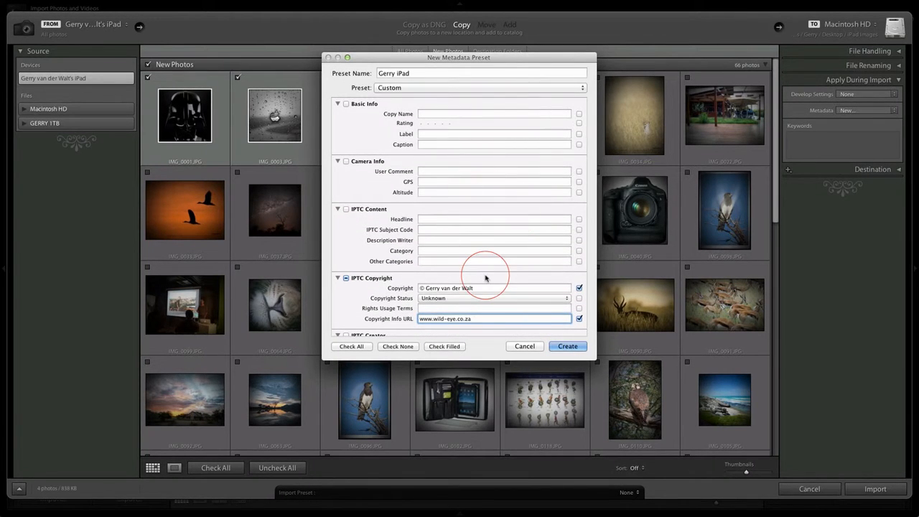
left_click(523, 346)
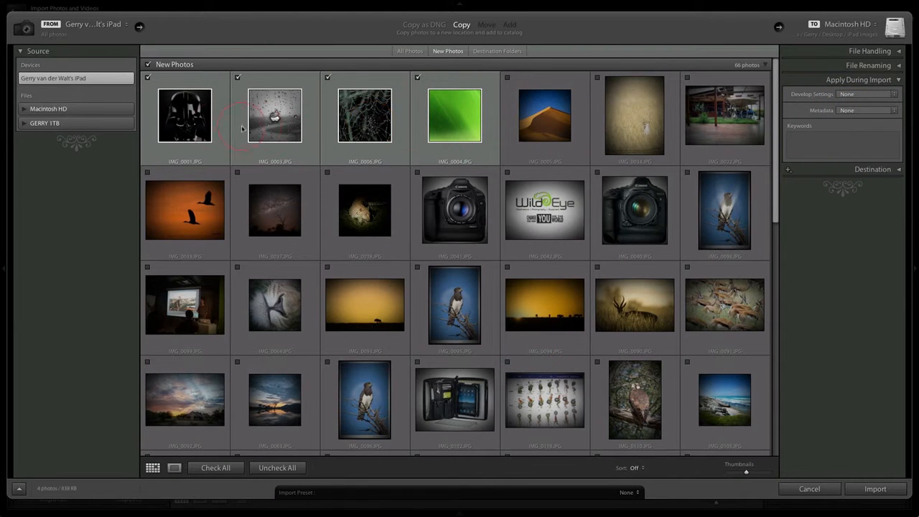
Add the keywords "ipad", the photographer's first name and "new import" to the photos during import
left_click(821, 143)
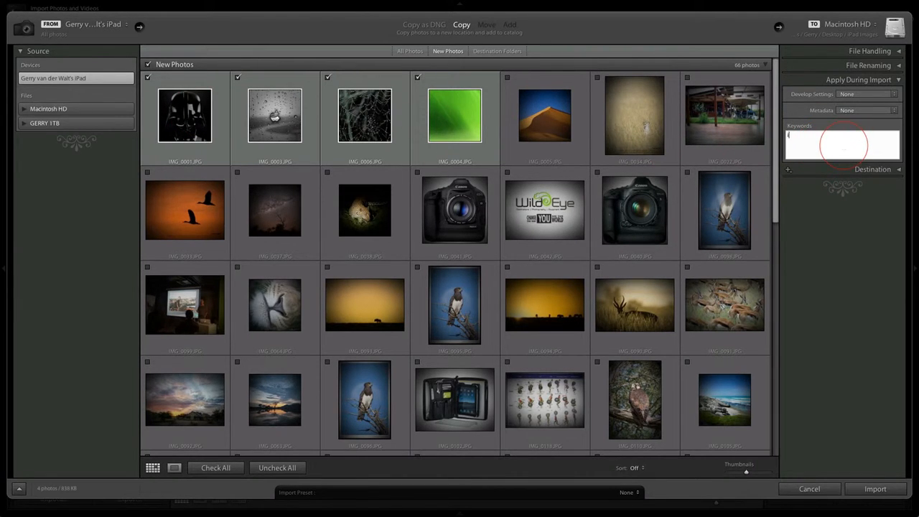
type("ipad, gerry, new import")
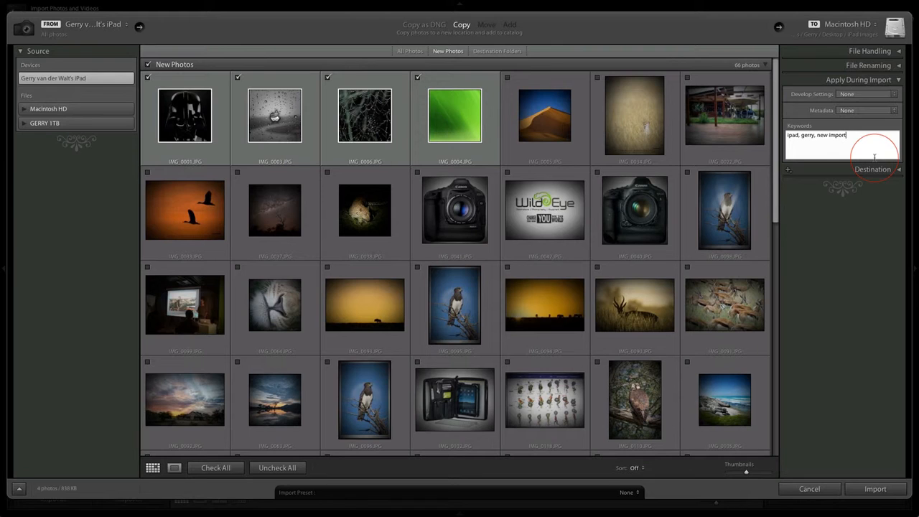
left_click(898, 80)
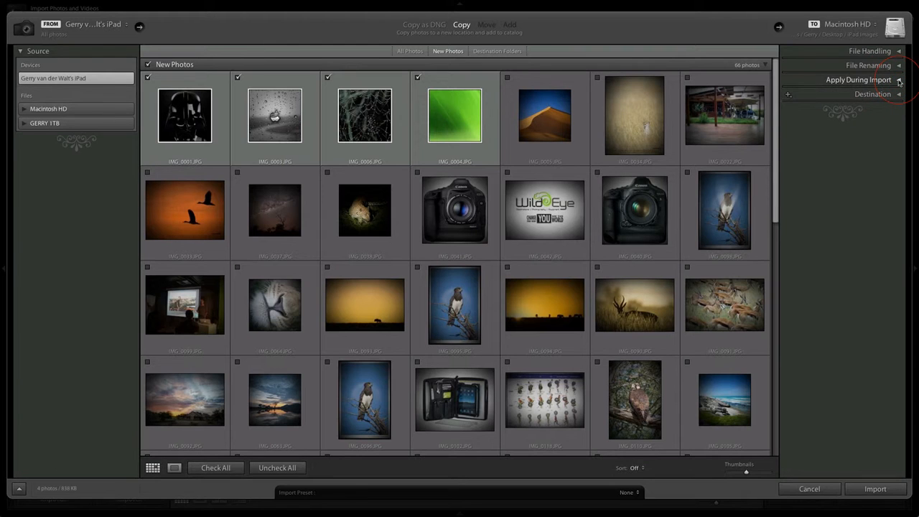
Create a folder named "iPad Images 2" on the Desktop and choose it as the import destination
left_click(900, 97)
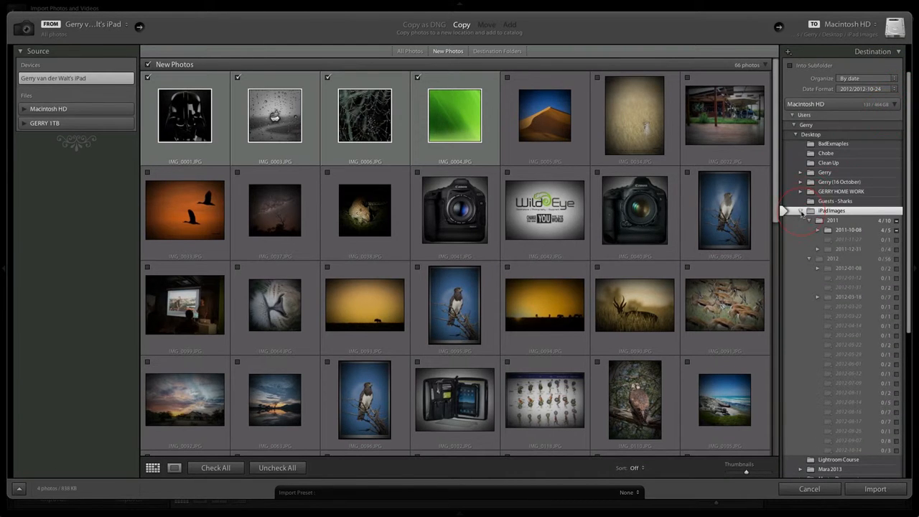
left_click(800, 210)
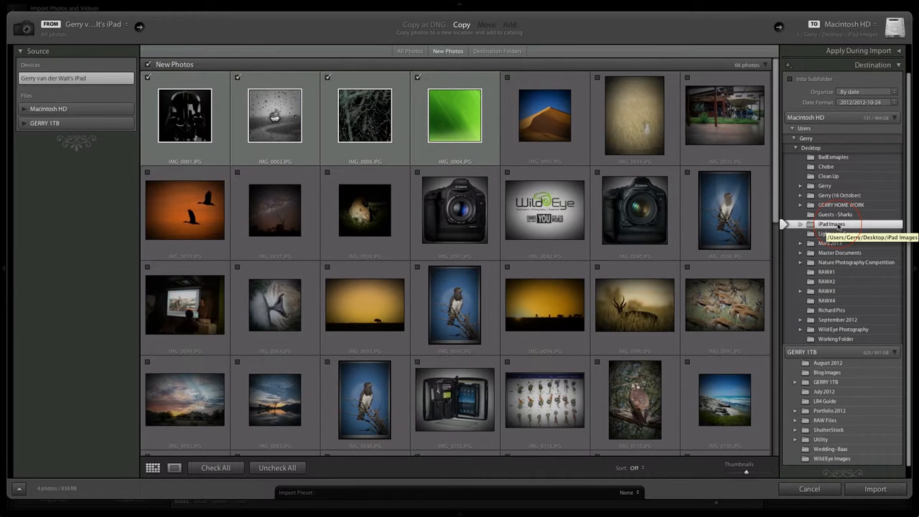
left_click(813, 148)
right_click(814, 148)
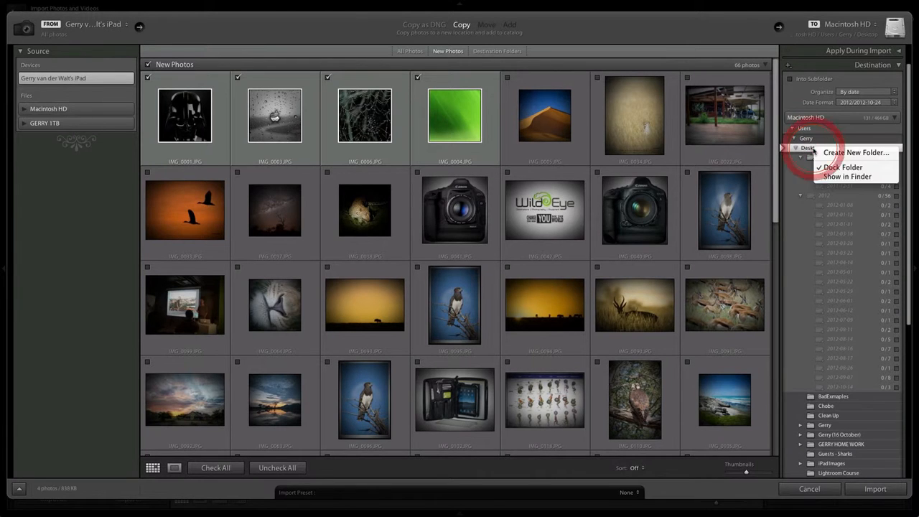
left_click(850, 154)
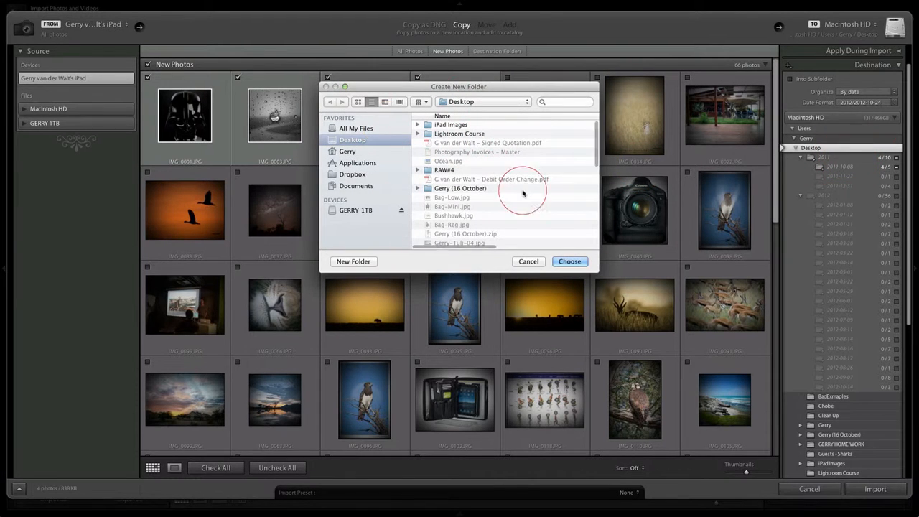
left_click(353, 261)
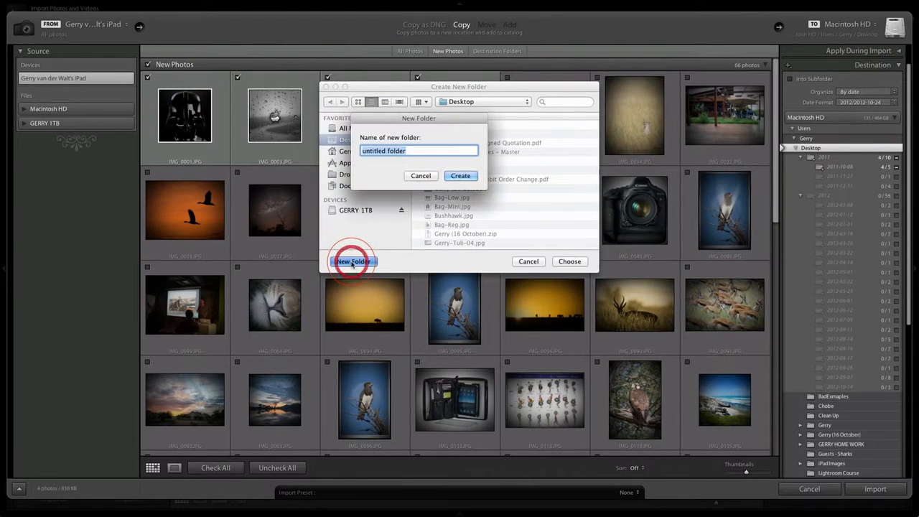
key("BackSpace")
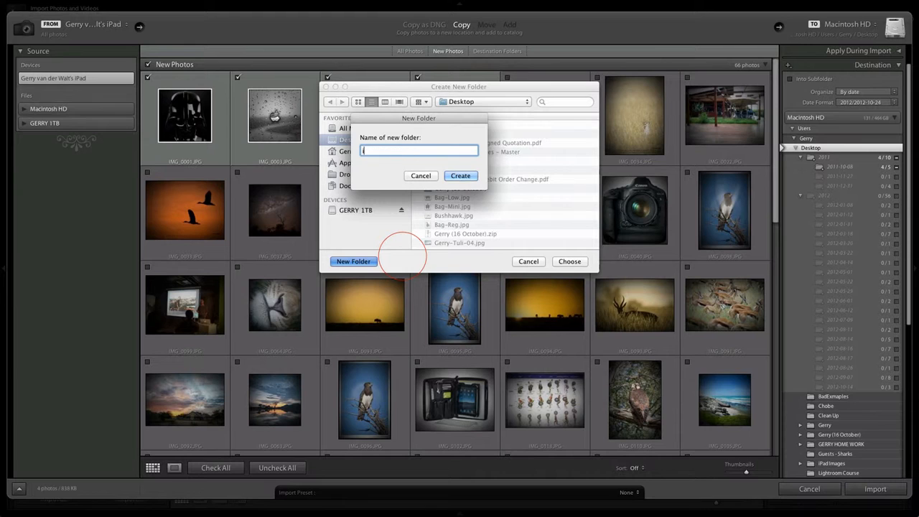
type("iPad Images 2")
left_click(461, 176)
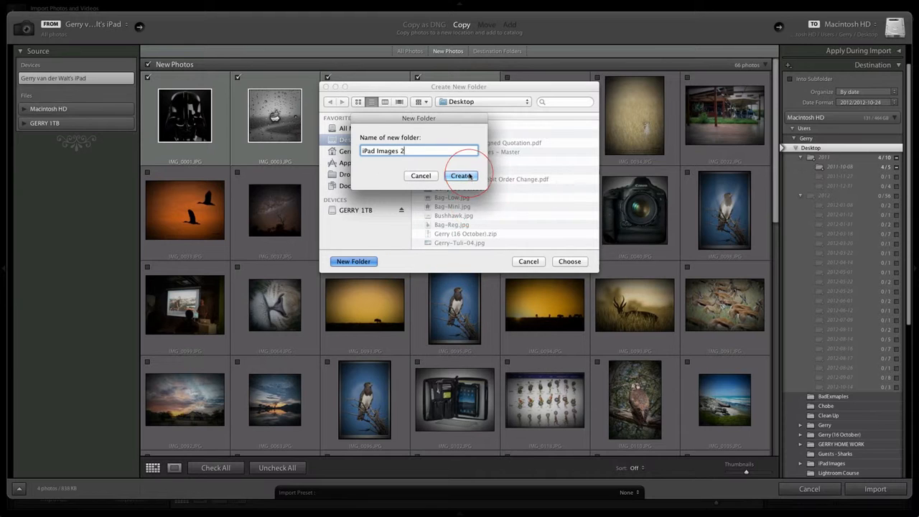
left_click(568, 261)
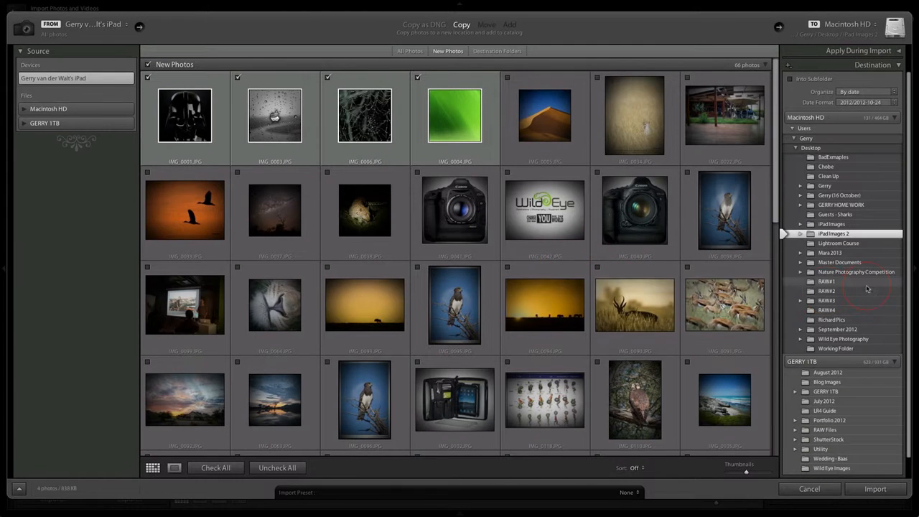
Expand iPad Images 2 to view its date-based folders, and collapse the 2011 and 2012 folders
left_click(809, 246)
left_click(809, 244)
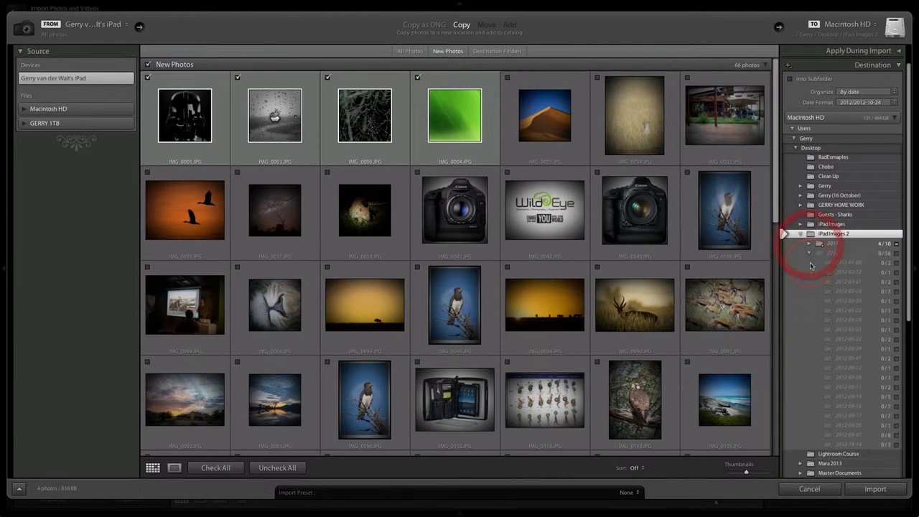
left_click(809, 252)
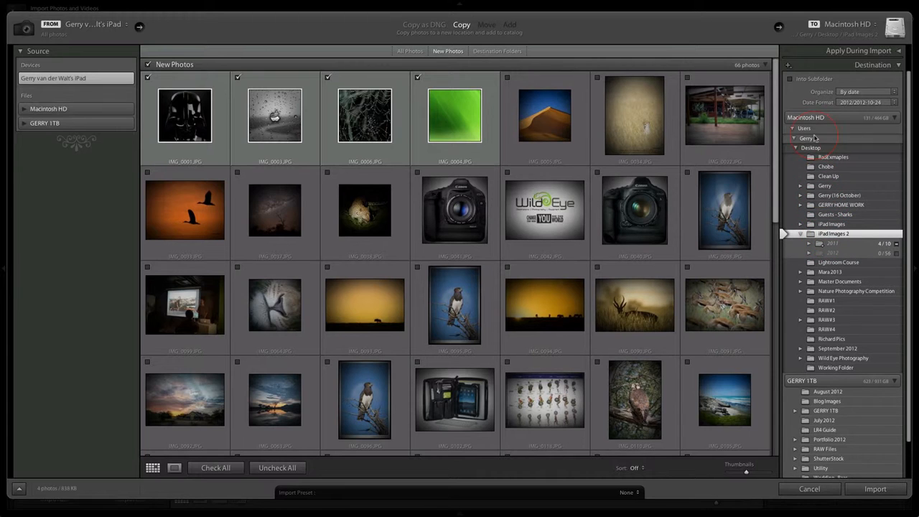
Look over the subfolder, organization and date format options for the import destination, leaving the subfolder option off
left_click(789, 78)
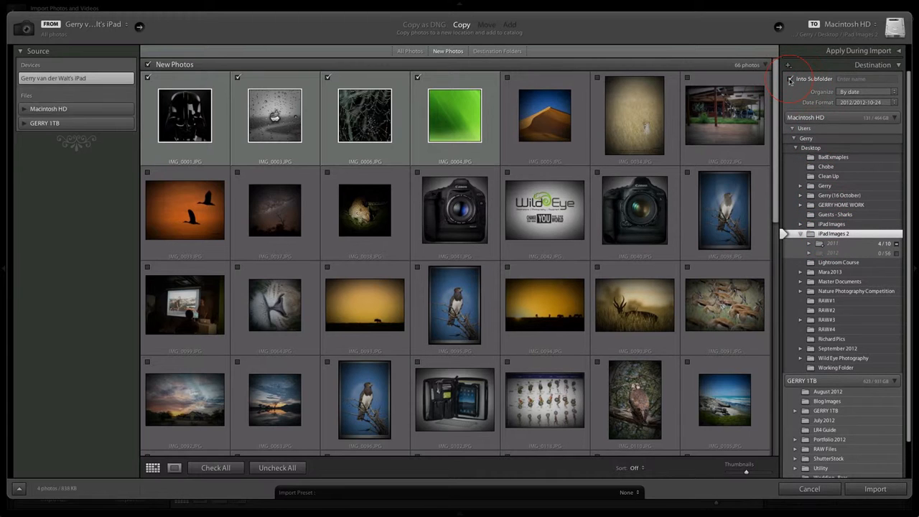
left_click(871, 79)
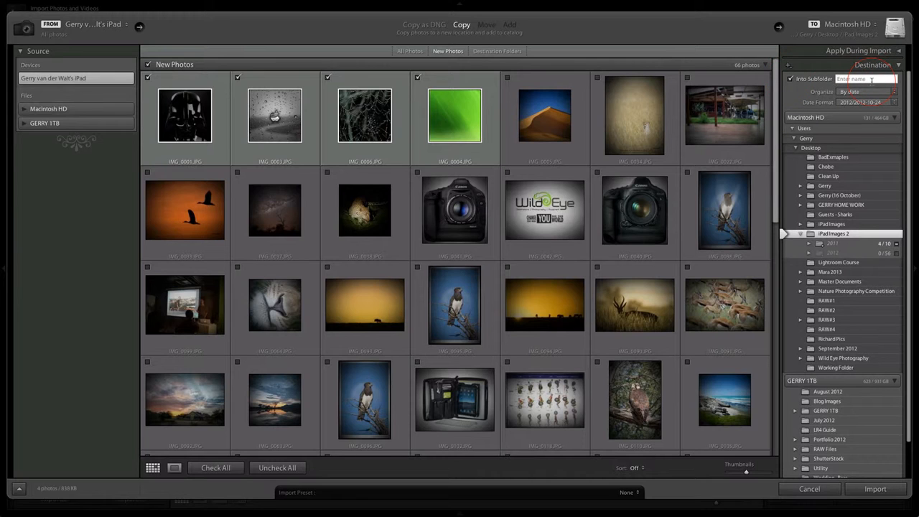
left_click(880, 92)
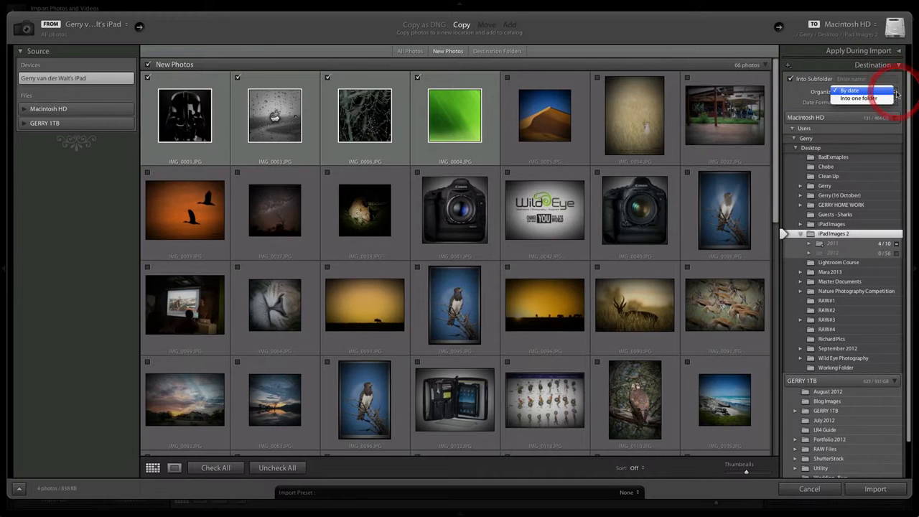
left_click(793, 86)
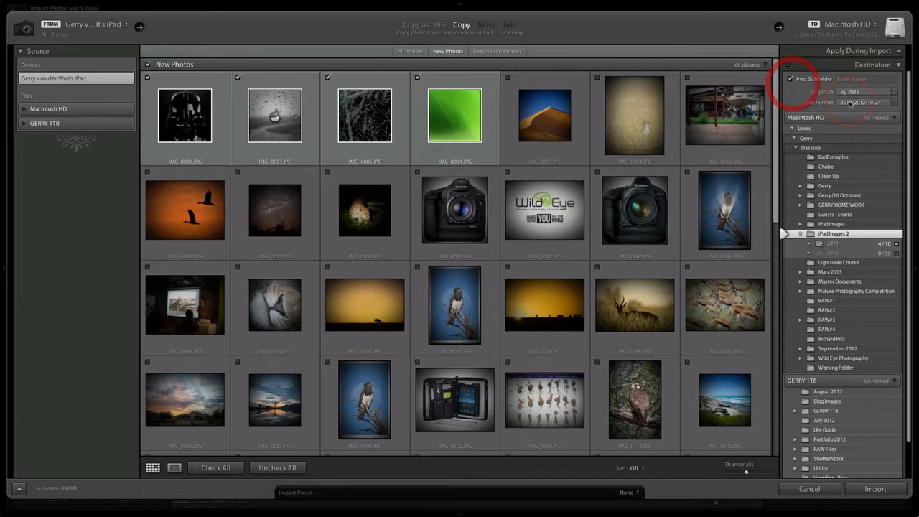
left_click(895, 103)
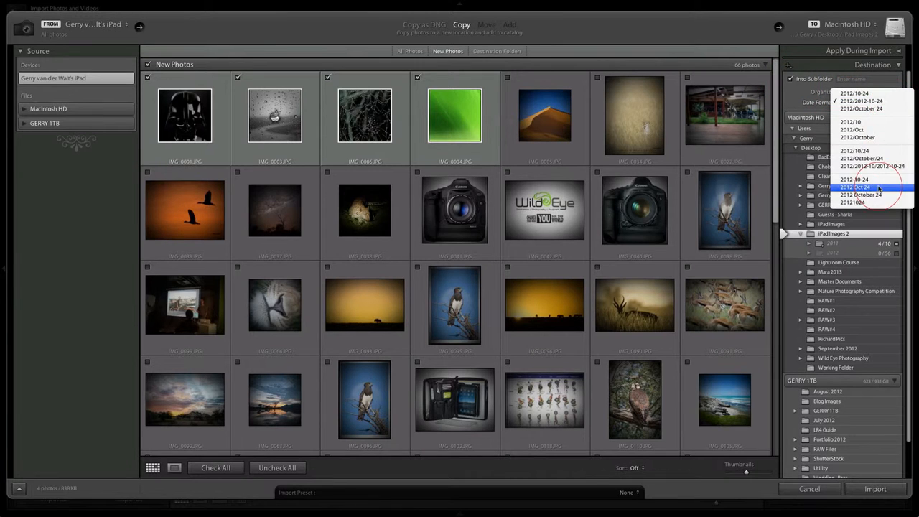
left_click(805, 94)
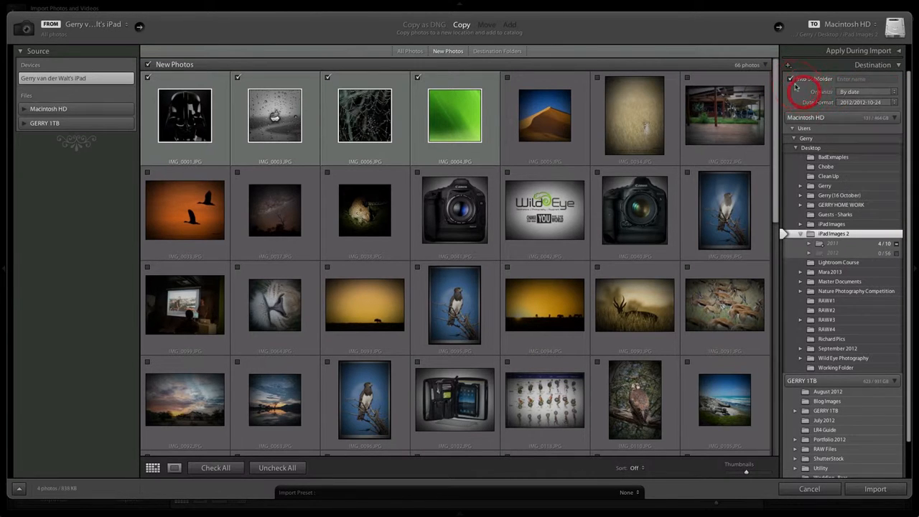
left_click(791, 79)
left_click(791, 79)
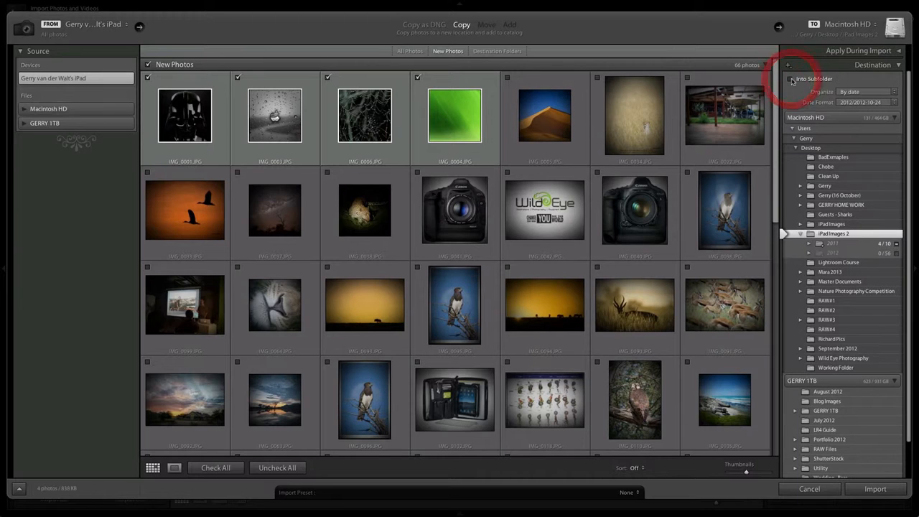
Keep iPad Images 2 as the destination folder and collapse the destination settings
left_click(804, 234)
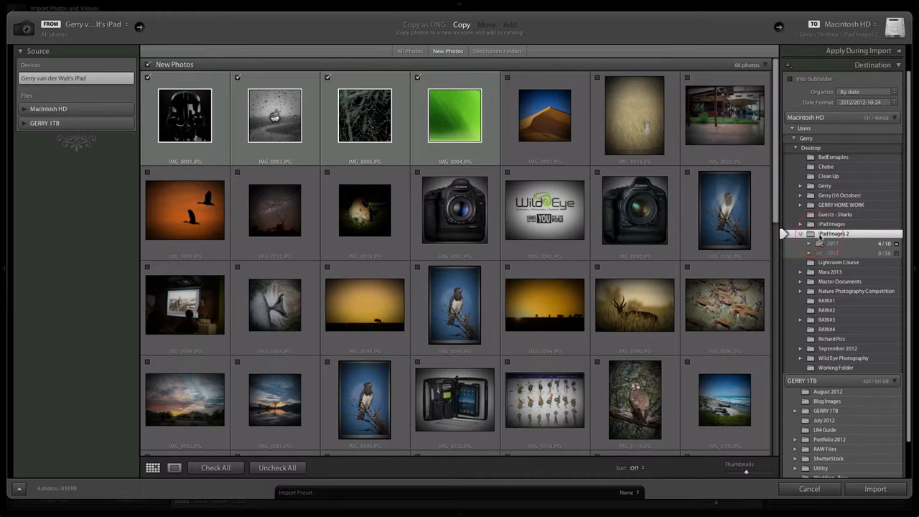
left_click(862, 237)
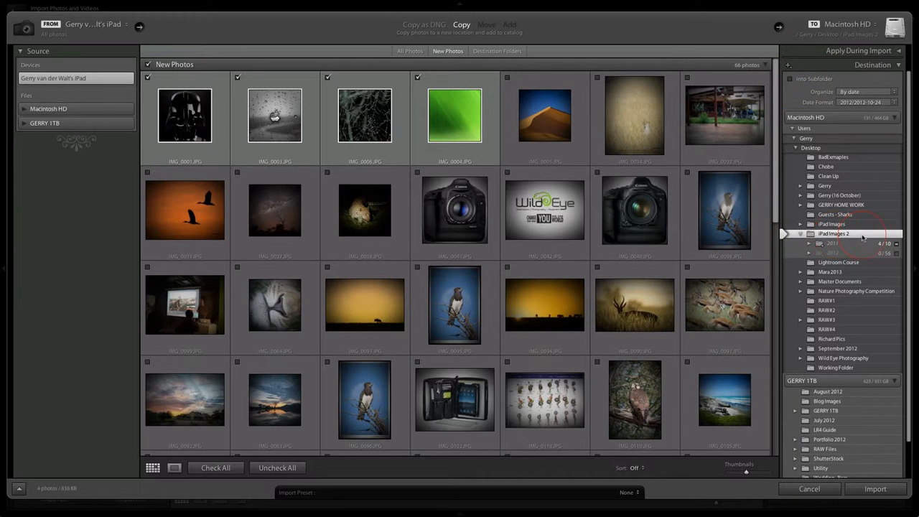
left_click(899, 66)
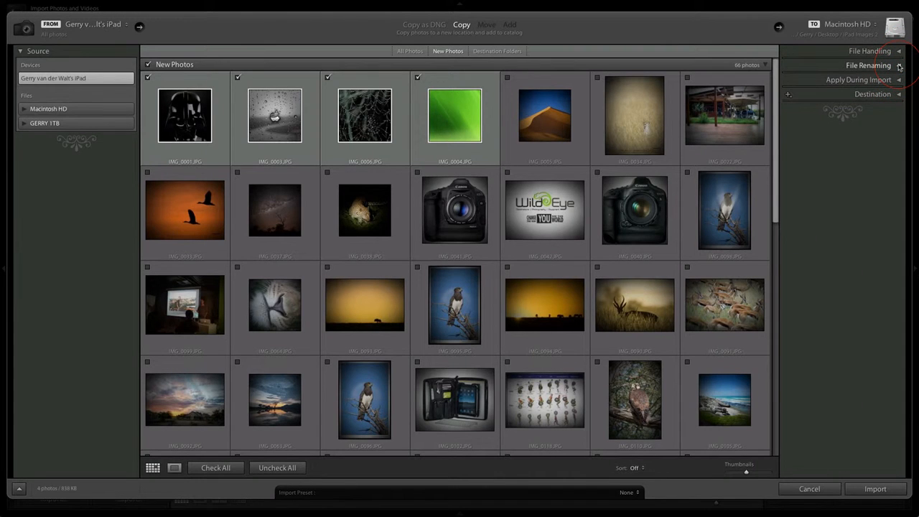
left_click(100, 228)
left_click(37, 72)
left_click(461, 24)
left_click(470, 164)
left_click(811, 96)
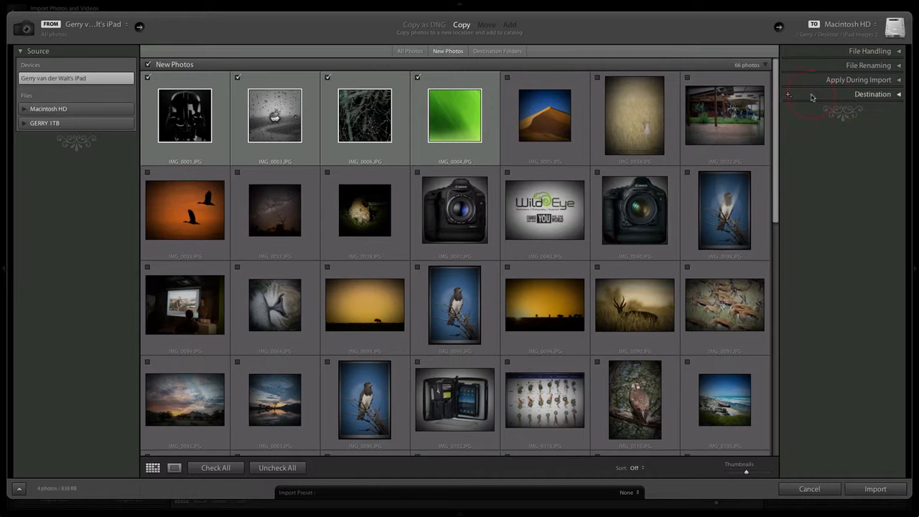
Recheck the iPad Images 2 destination folder and import the checked iPad photos into the catalog
left_click(898, 95)
left_click(851, 221)
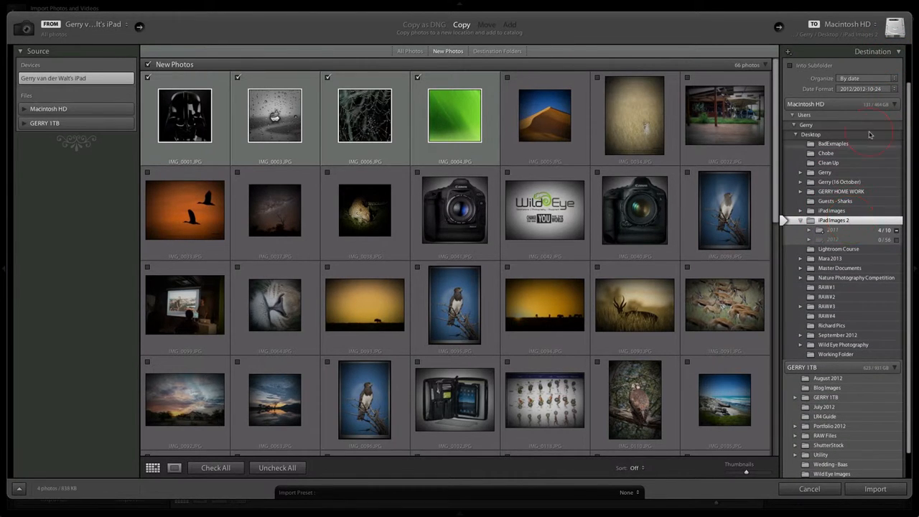
left_click(897, 51)
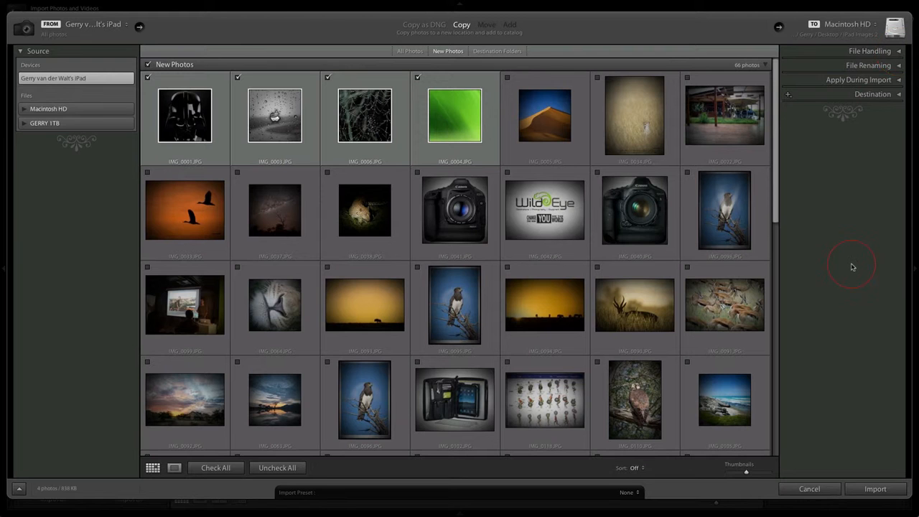
left_click(874, 488)
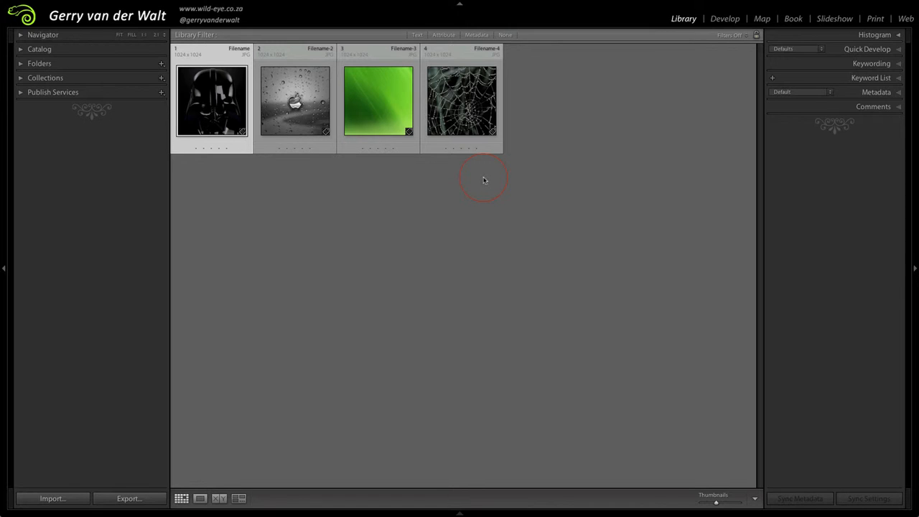
Browse all photographs in the catalog and return to the photos of the previous import
left_click(21, 50)
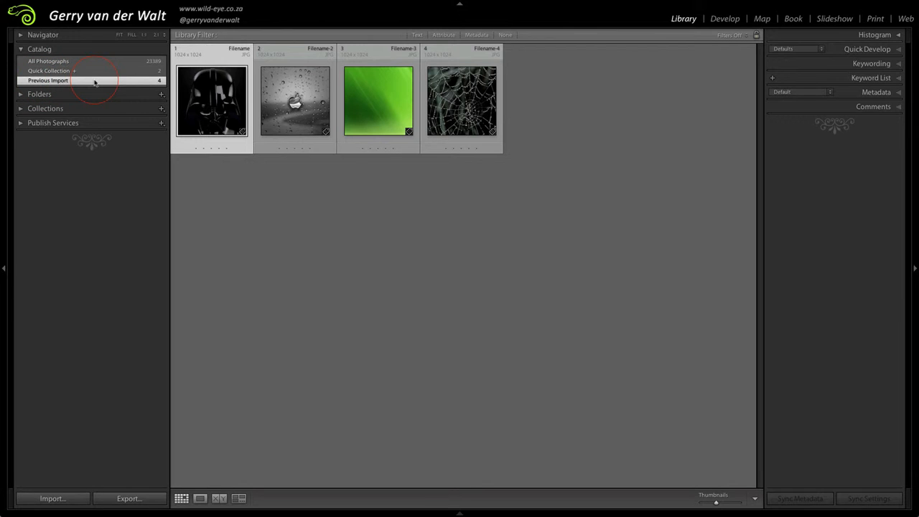
left_click(57, 63)
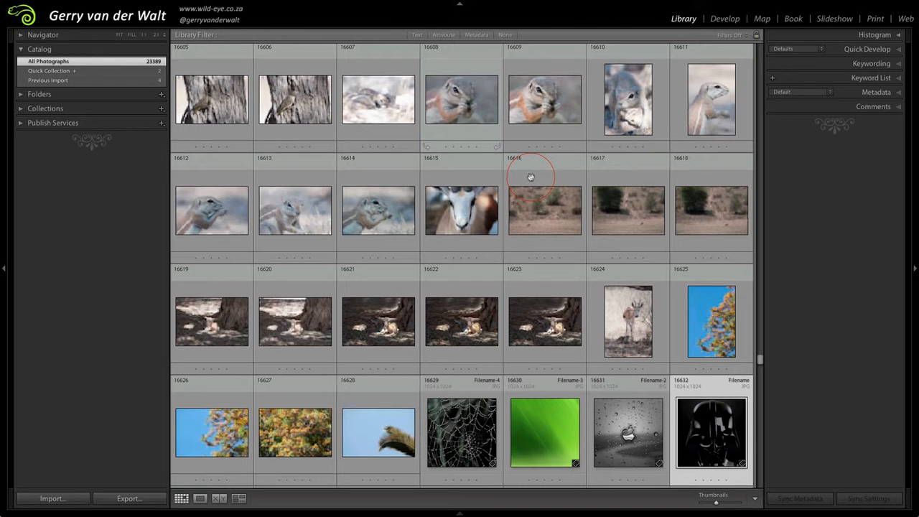
scroll(531, 176, "down", 4)
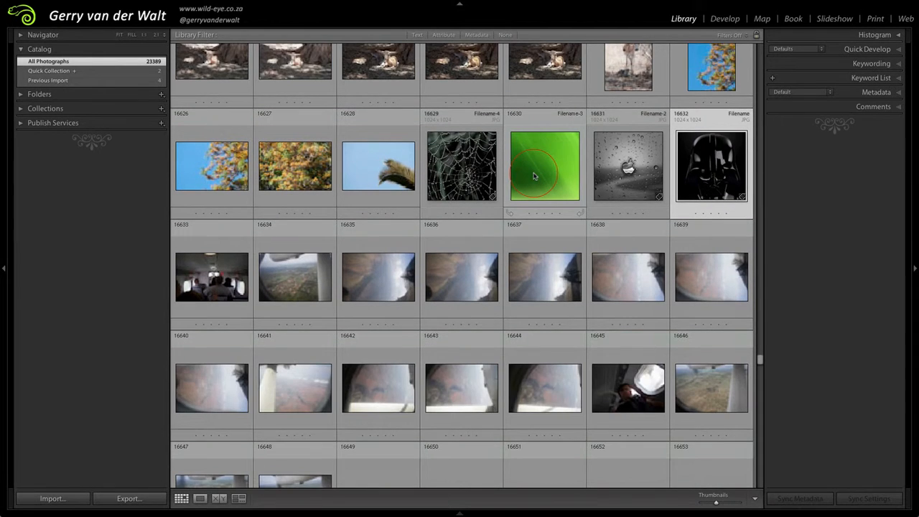
scroll(534, 176, "down", 15)
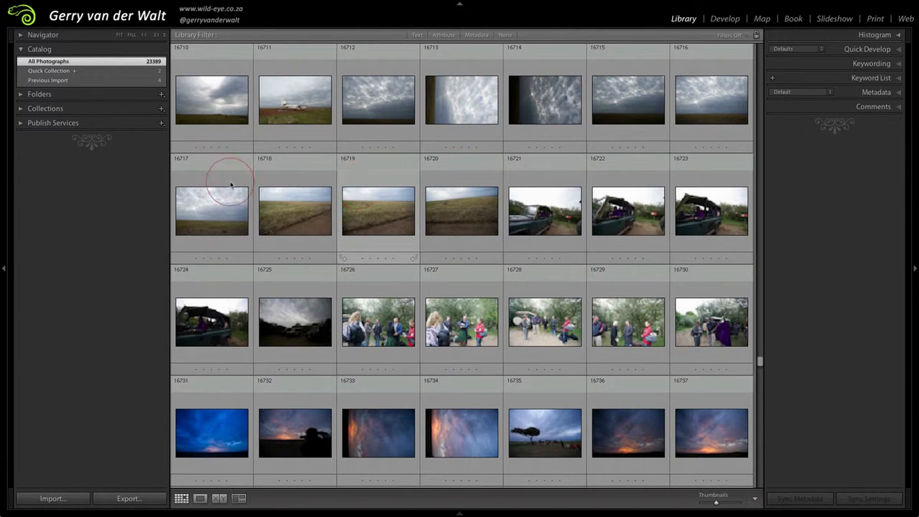
scroll(179, 164, "down", 10)
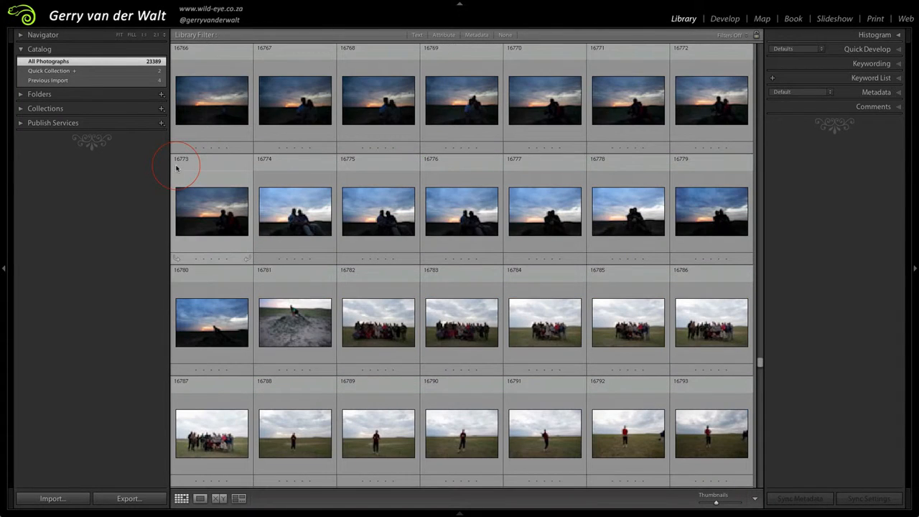
left_click(44, 81)
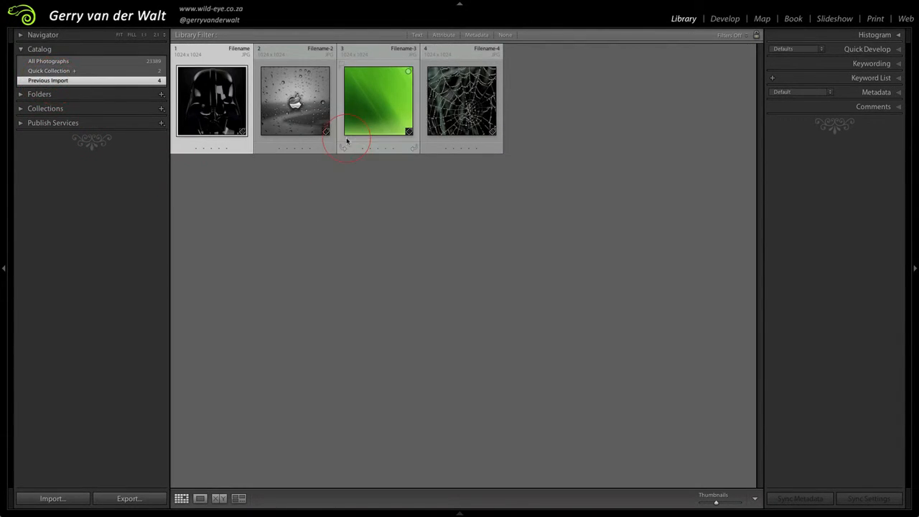
View the first and second imported photos enlarged, returning to the thumbnail grid after each
left_click(338, 285)
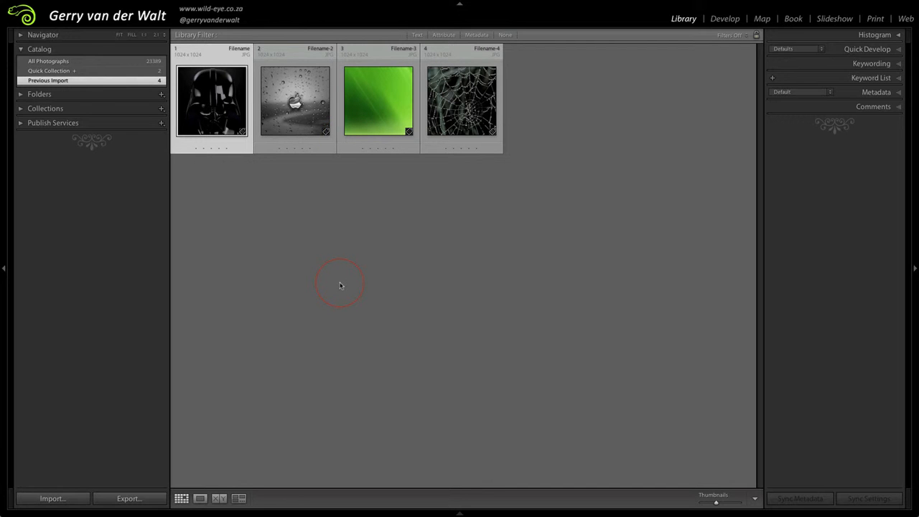
double_click(214, 101)
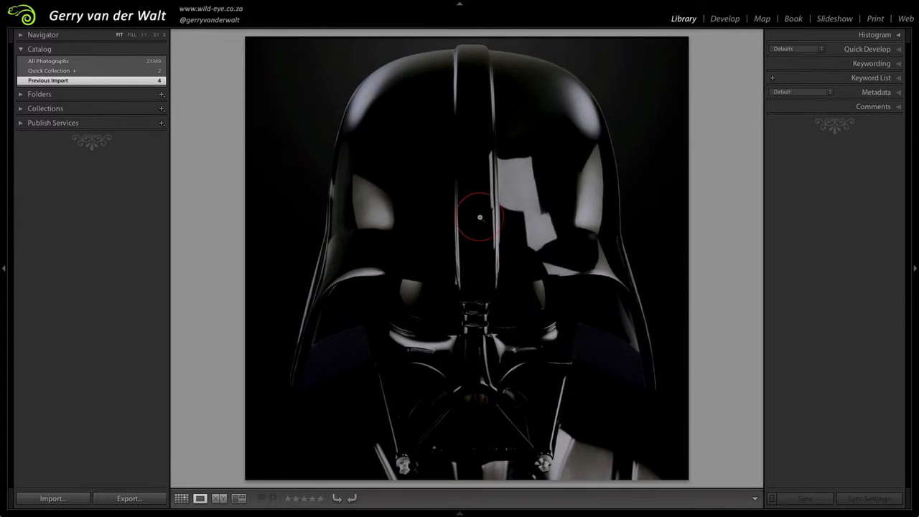
double_click(478, 217)
double_click(296, 88)
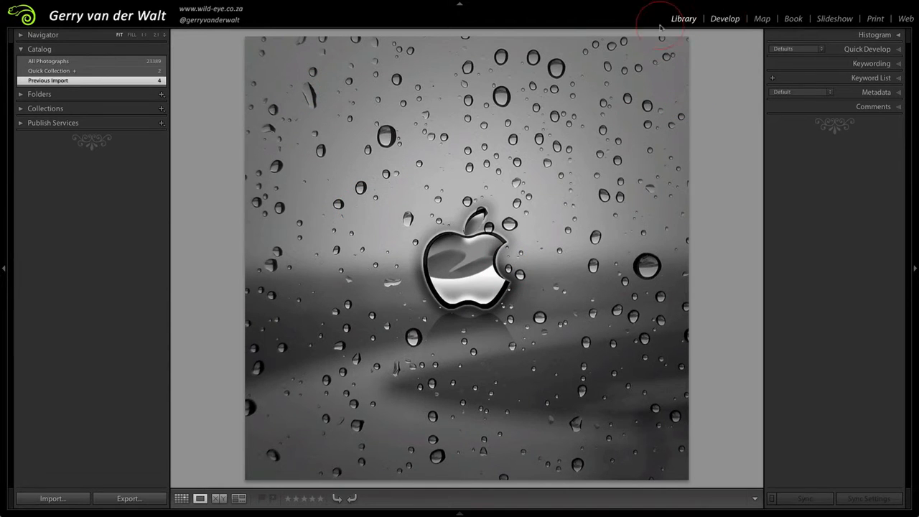
double_click(458, 213)
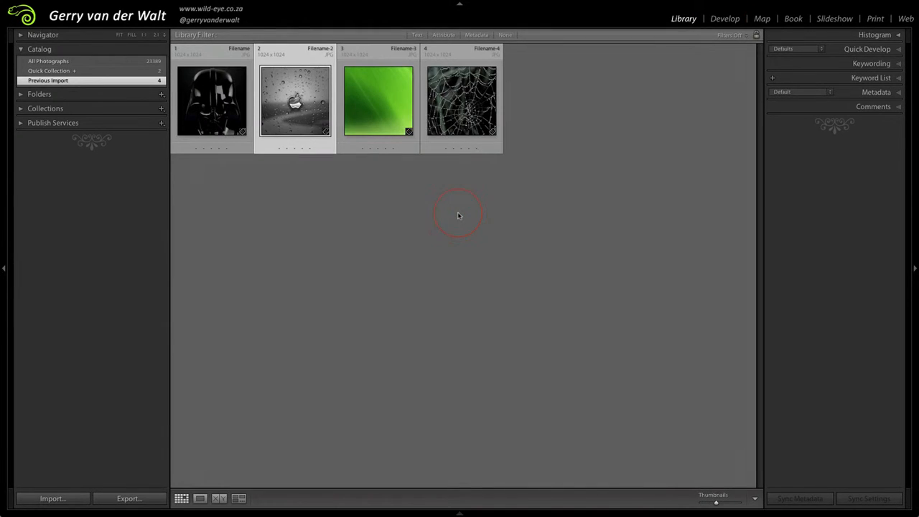